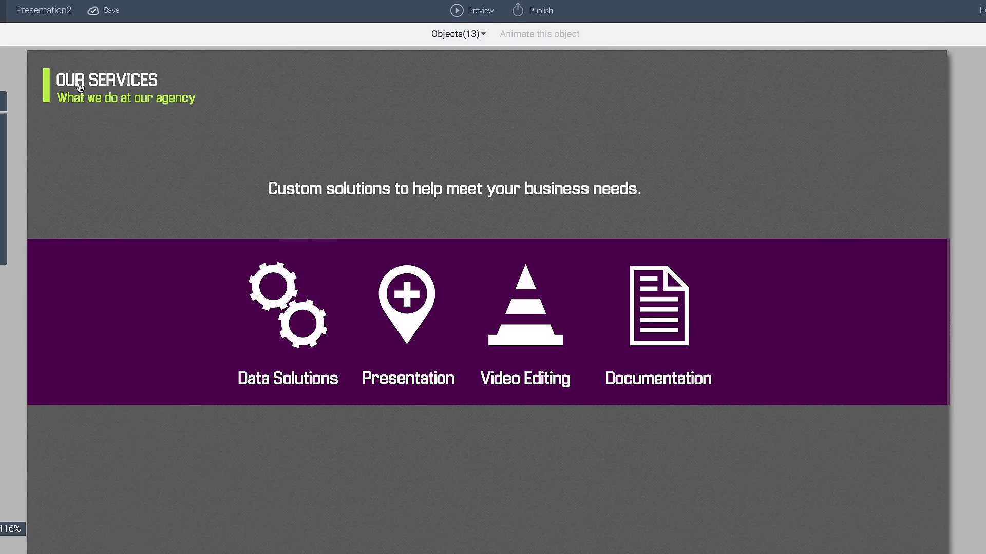
Give the Data Solutions gears icon a Fly from Left entrance starting at 0 seconds
click(286, 306)
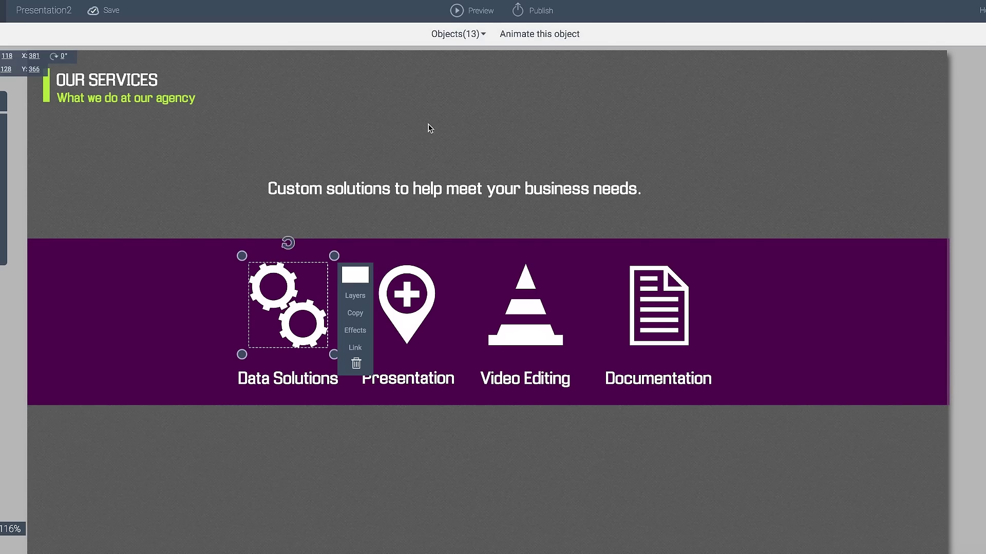
click(529, 41)
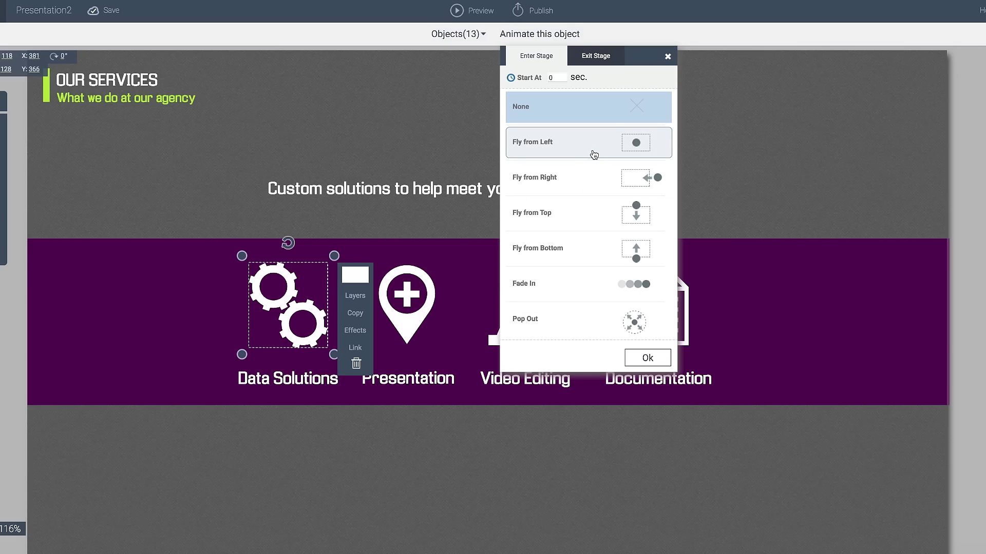
click(594, 154)
click(644, 358)
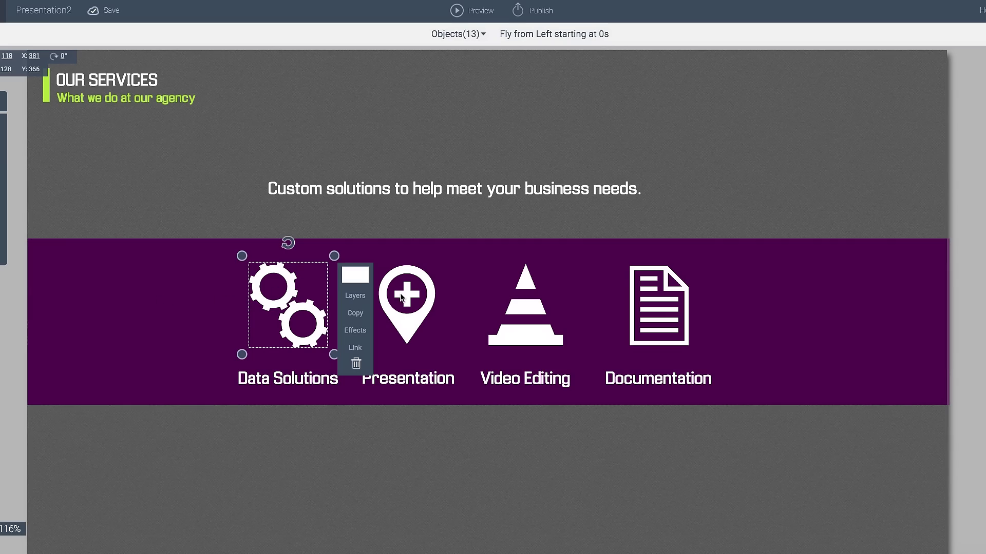
click(399, 318)
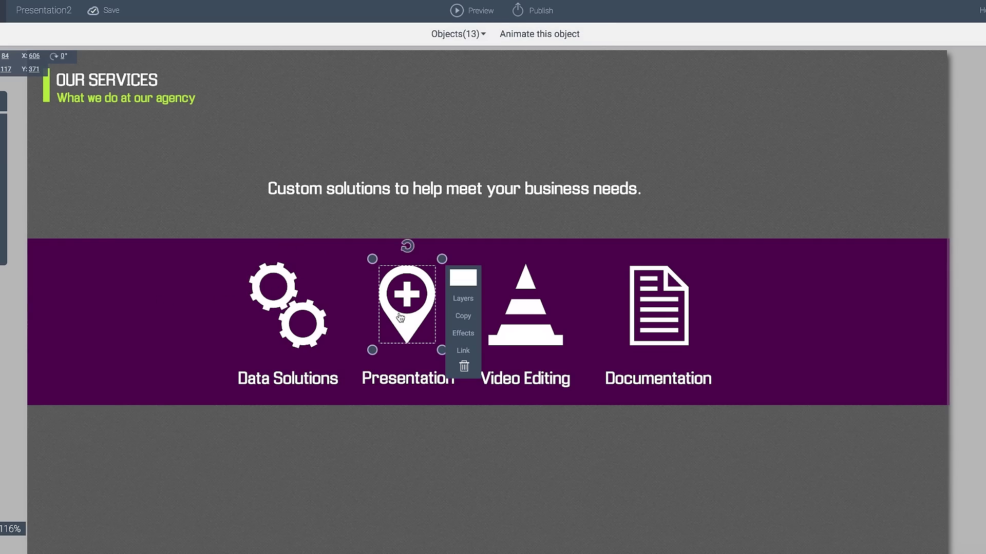
click(530, 316)
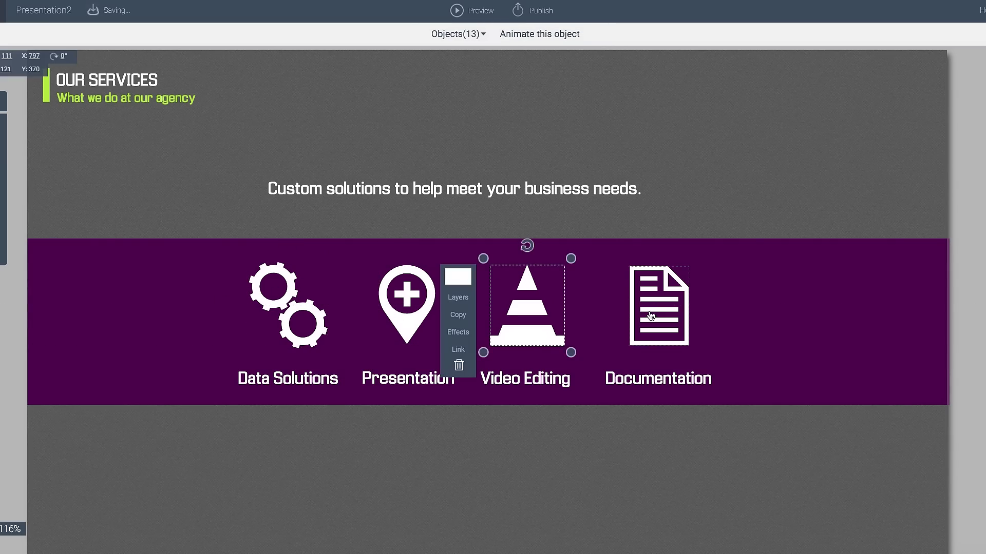
click(650, 316)
click(672, 193)
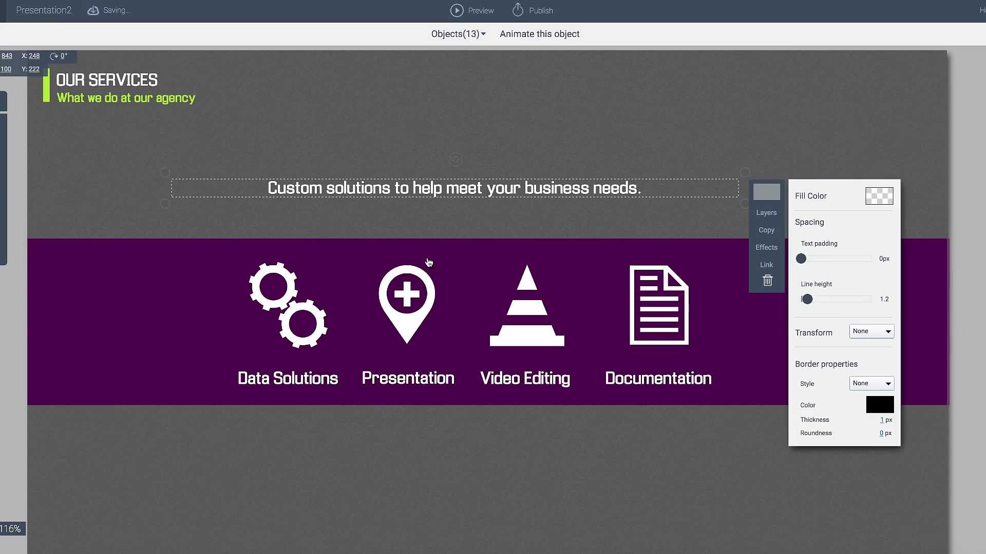
scroll(409, 337, down, 1)
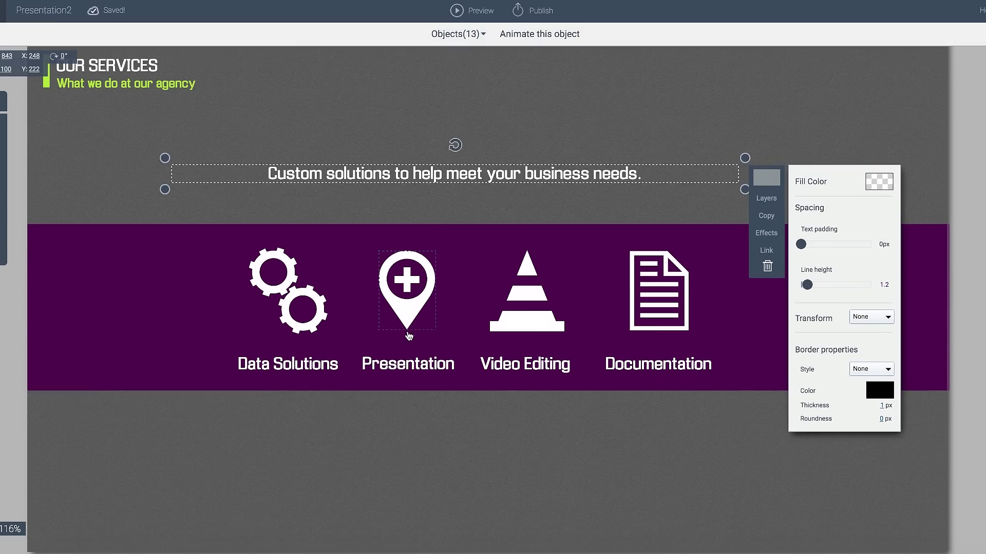
scroll(408, 336, up, 2)
scroll(409, 336, down, 1)
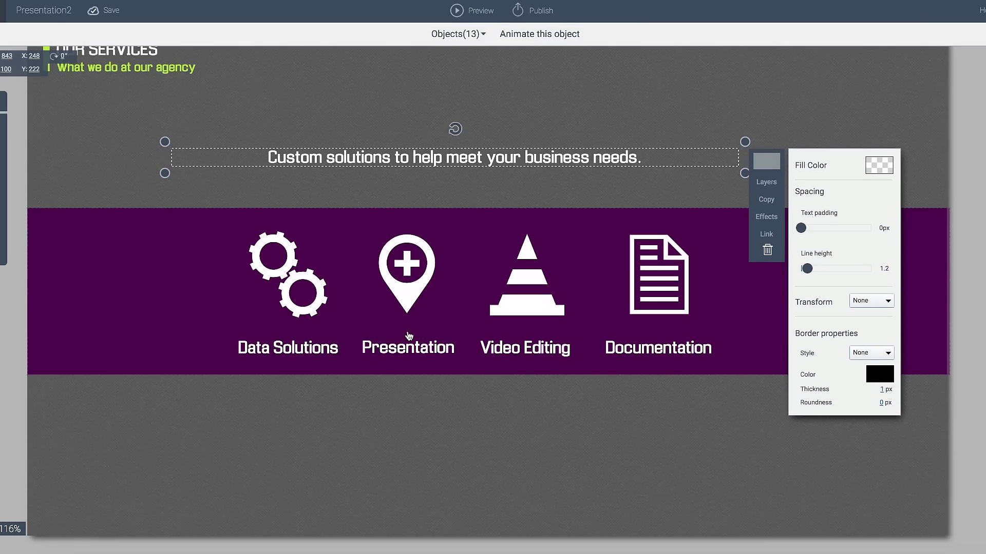
scroll(409, 336, up, 1)
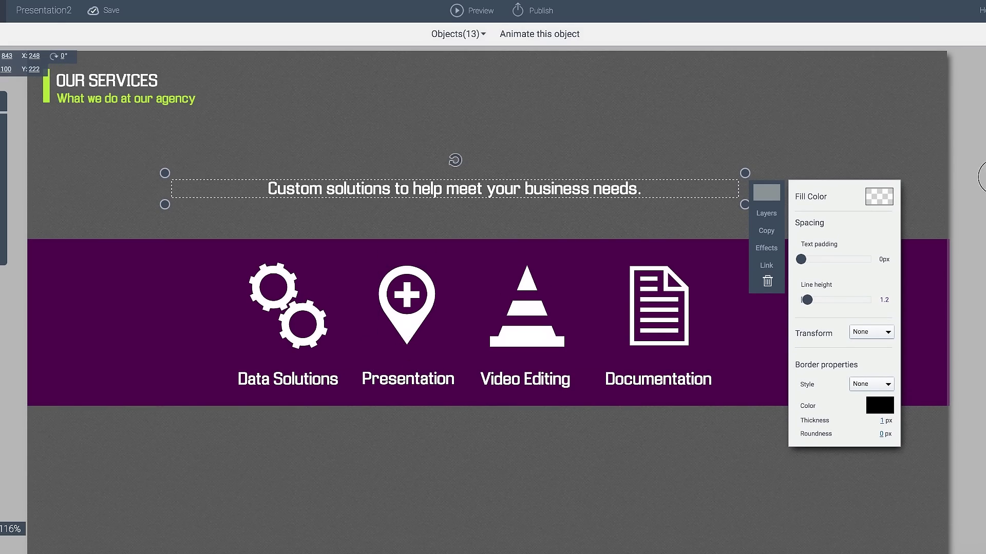
scroll(487, 287, up, 2)
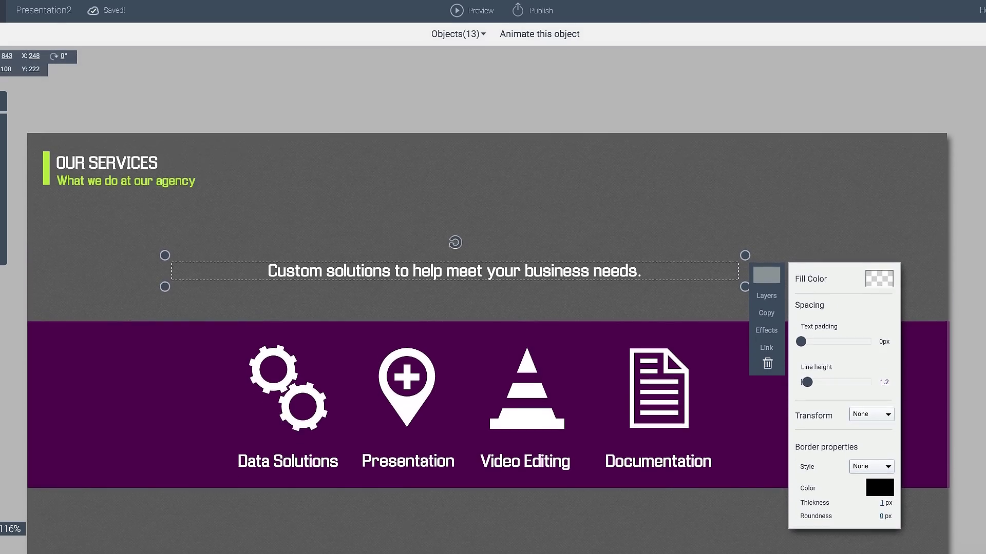
click(418, 405)
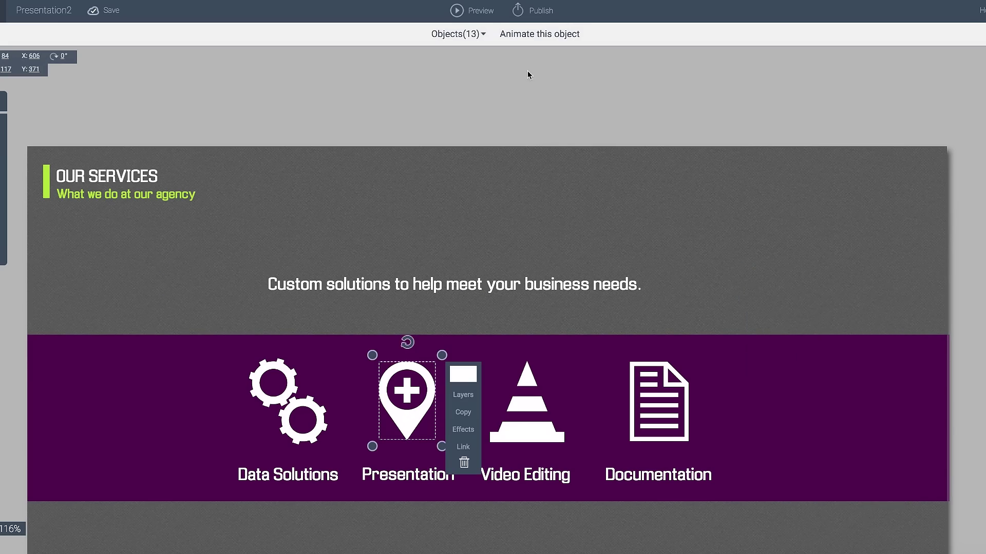
Make the Presentation pin icon fly in from the left at 0 seconds
click(547, 35)
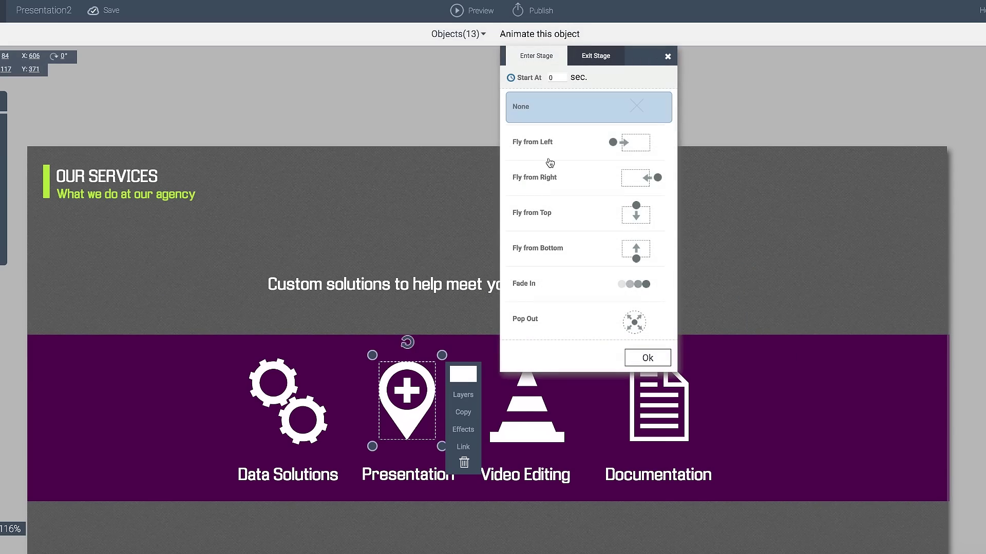
click(568, 142)
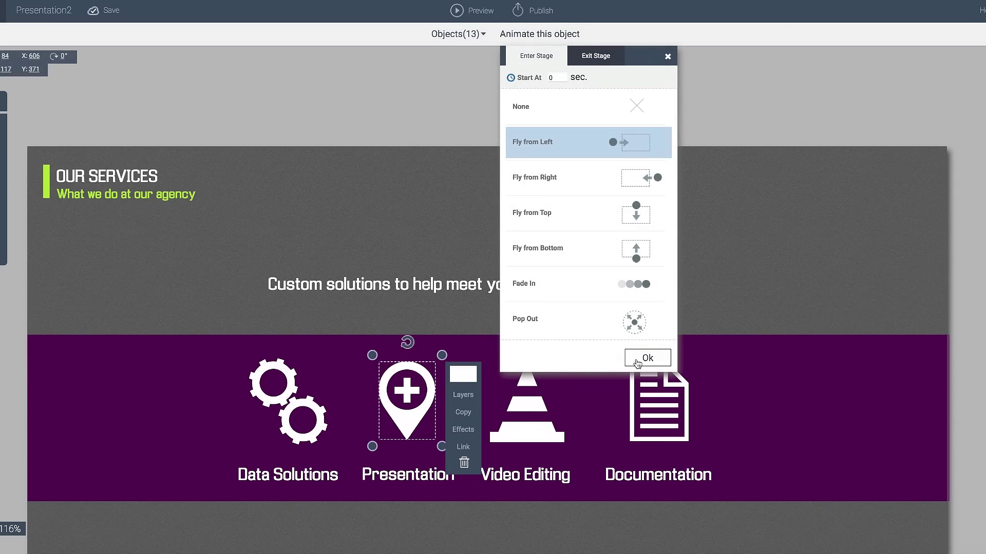
click(637, 362)
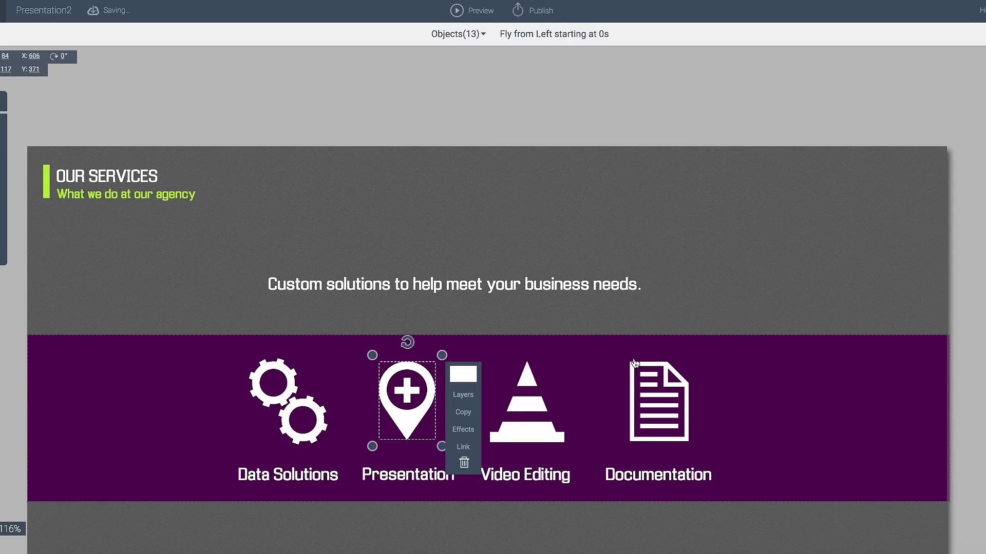
Make the Video Editing cone fly in from the right starting at 1 second
click(522, 427)
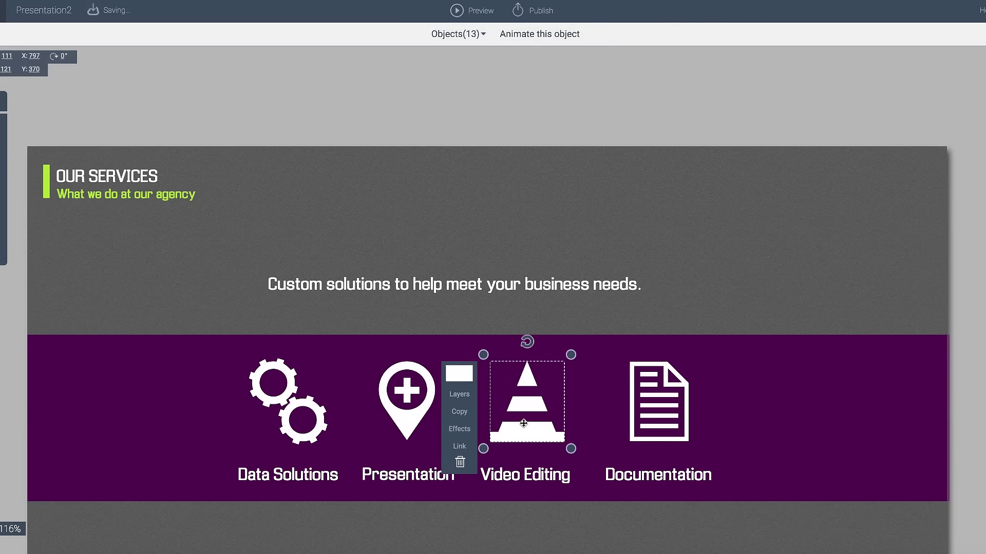
click(534, 34)
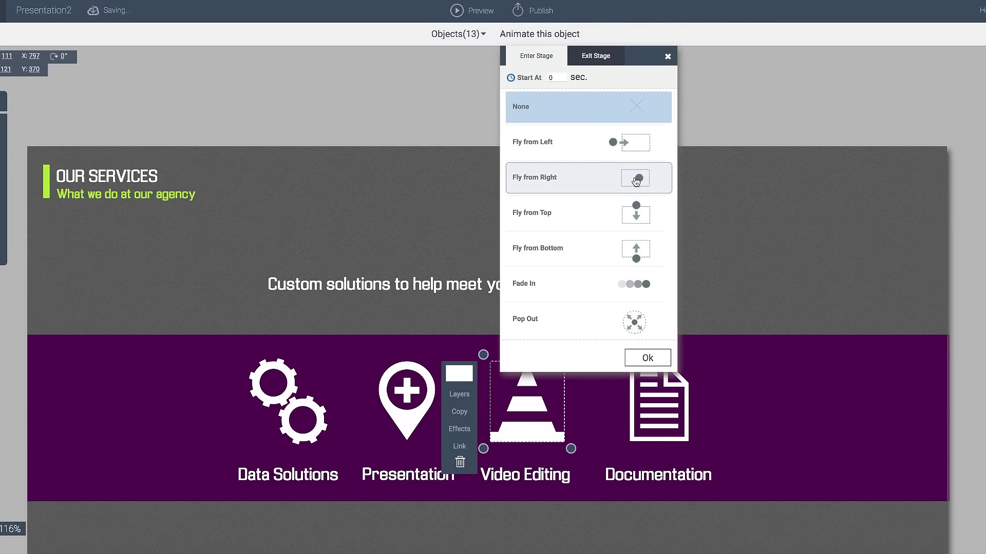
click(637, 177)
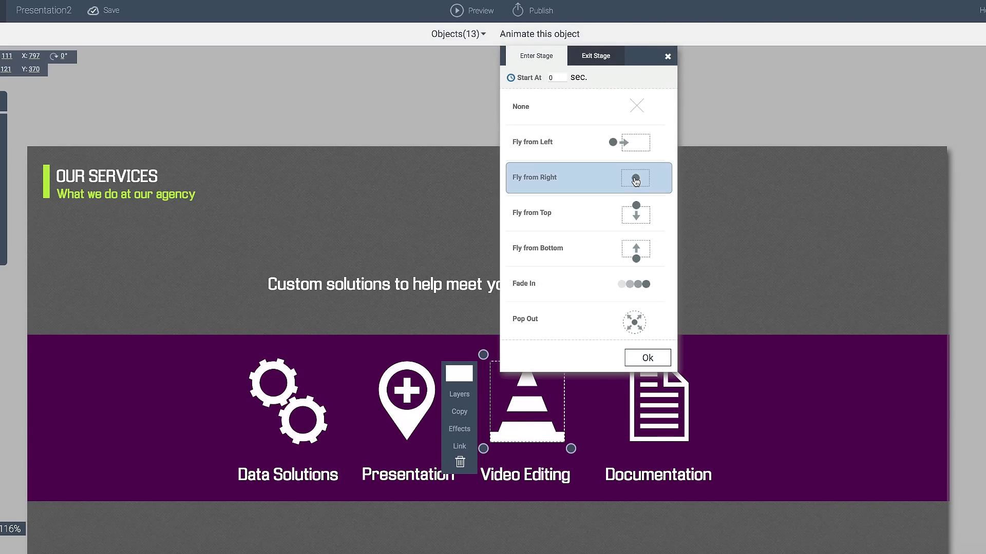
click(553, 77)
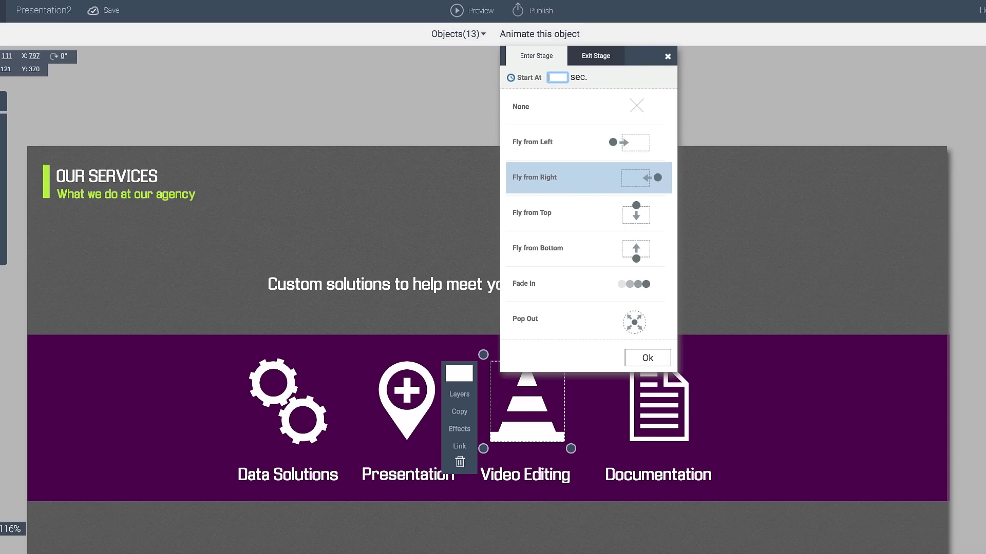
text(1)
click(648, 358)
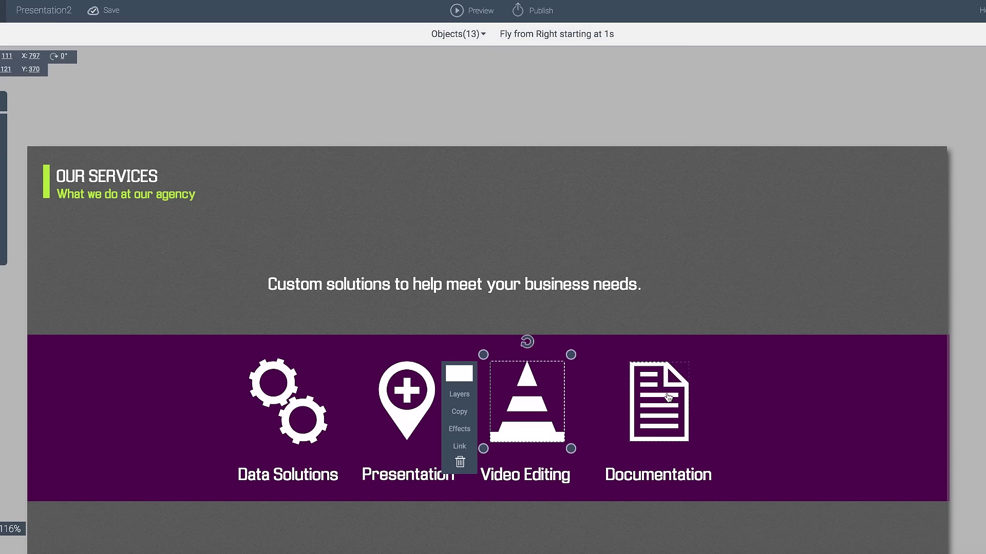
Set the Documentation icon to appear at 1.5 seconds
click(675, 392)
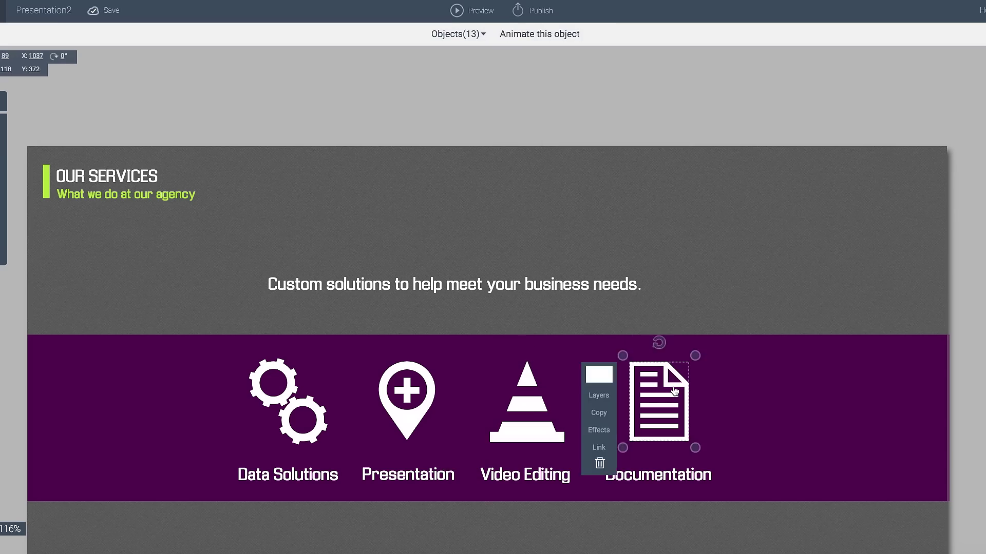
click(524, 37)
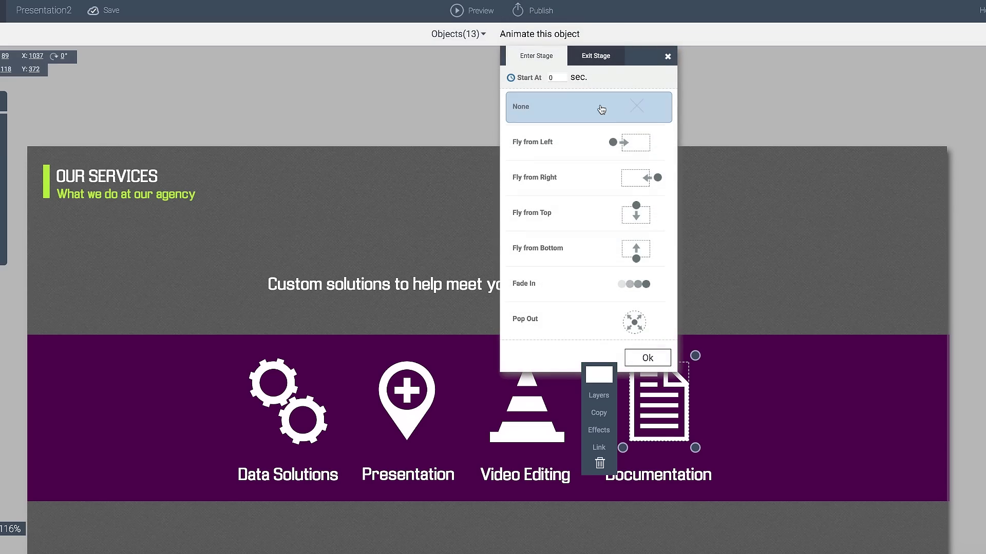
click(559, 77)
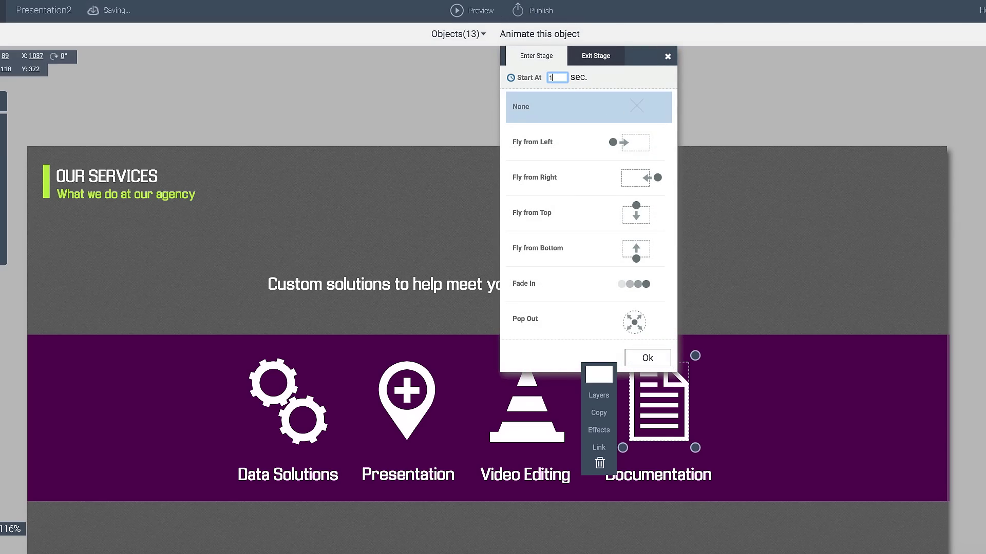
click(638, 360)
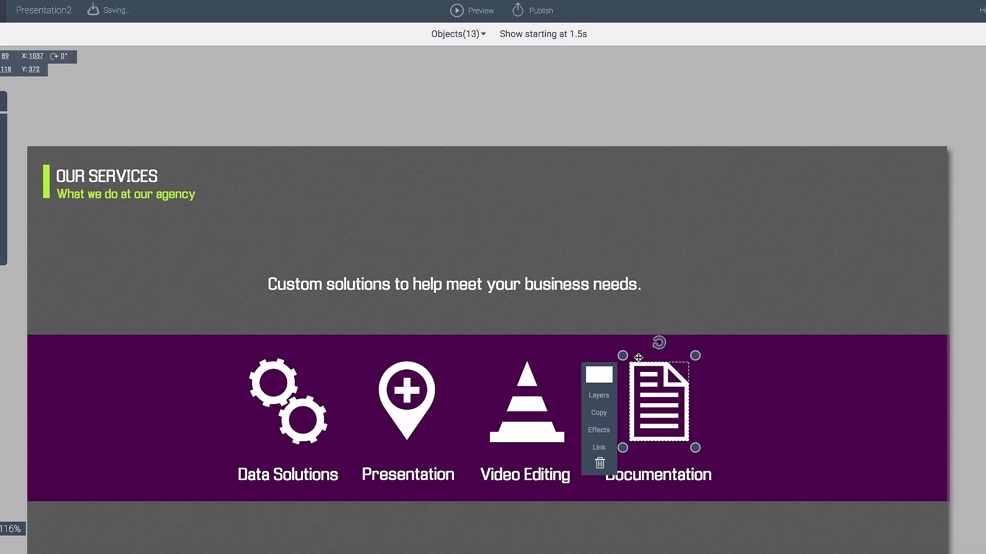
click(595, 222)
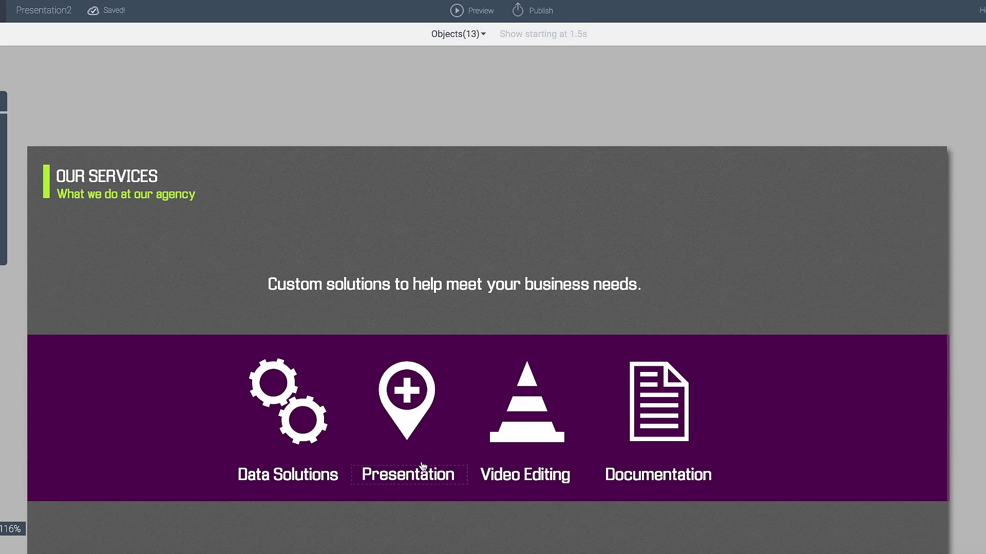
Make the Data Solutions label fade in starting at 2.5 seconds
click(296, 480)
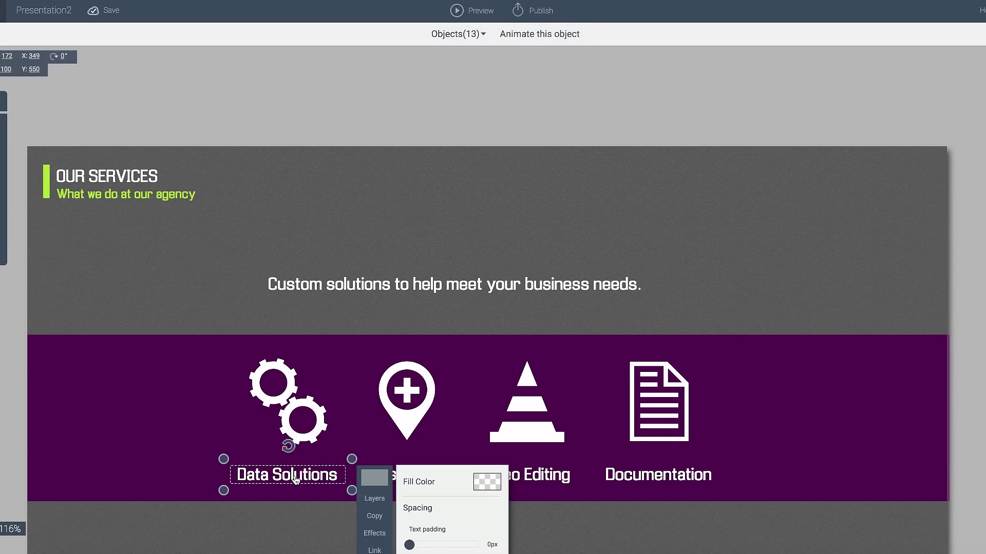
click(539, 35)
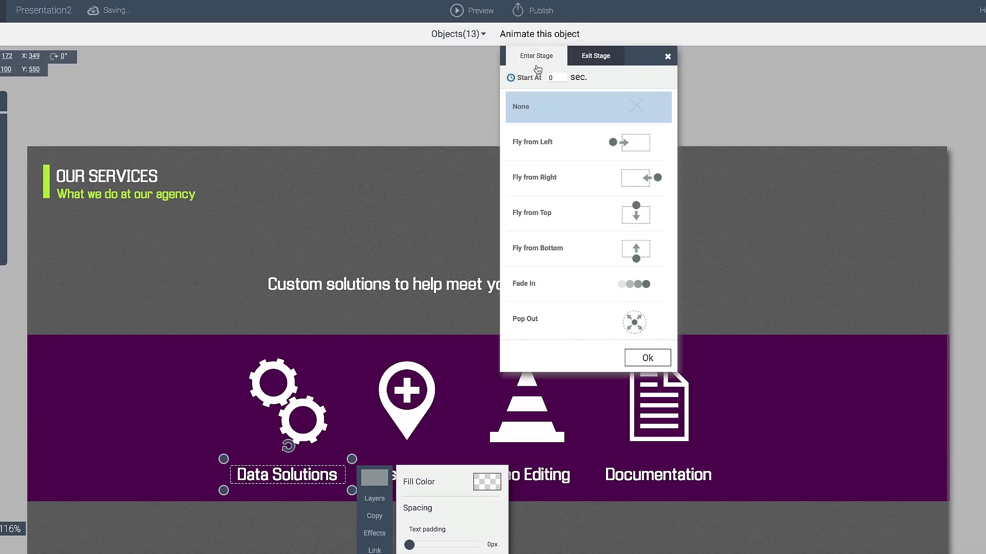
click(600, 280)
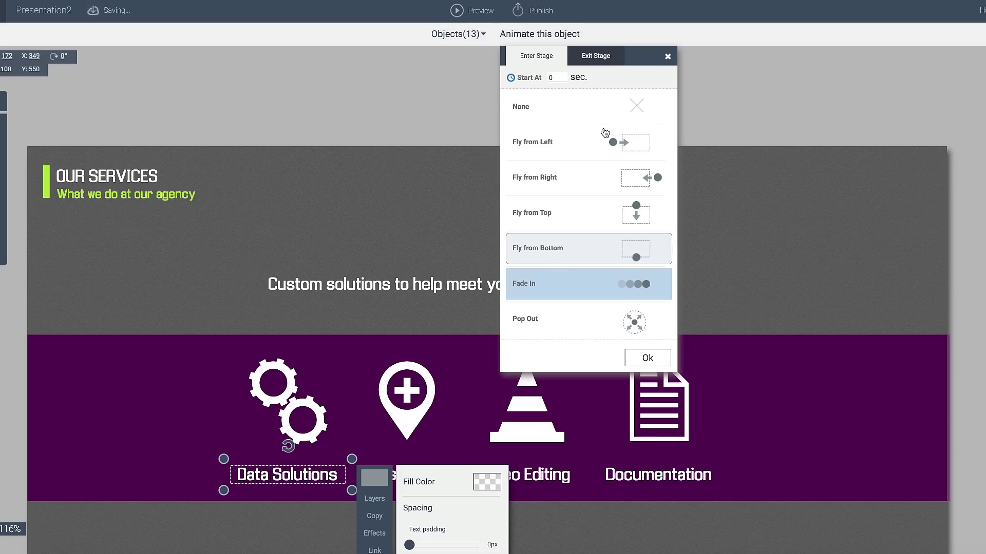
click(556, 77)
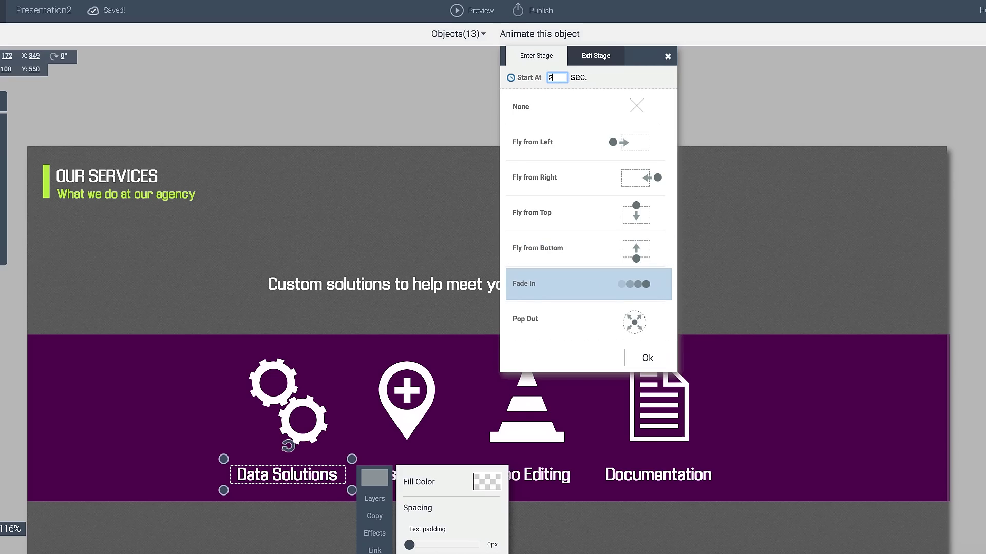
text(2.5)
click(645, 358)
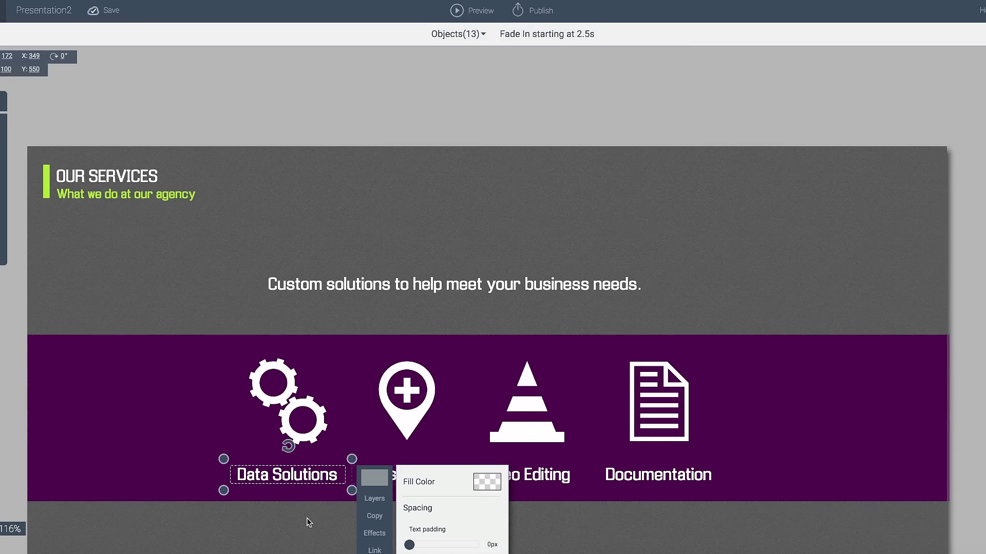
click(307, 522)
Make the Presentation label fade in starting at 2.5 seconds
click(402, 478)
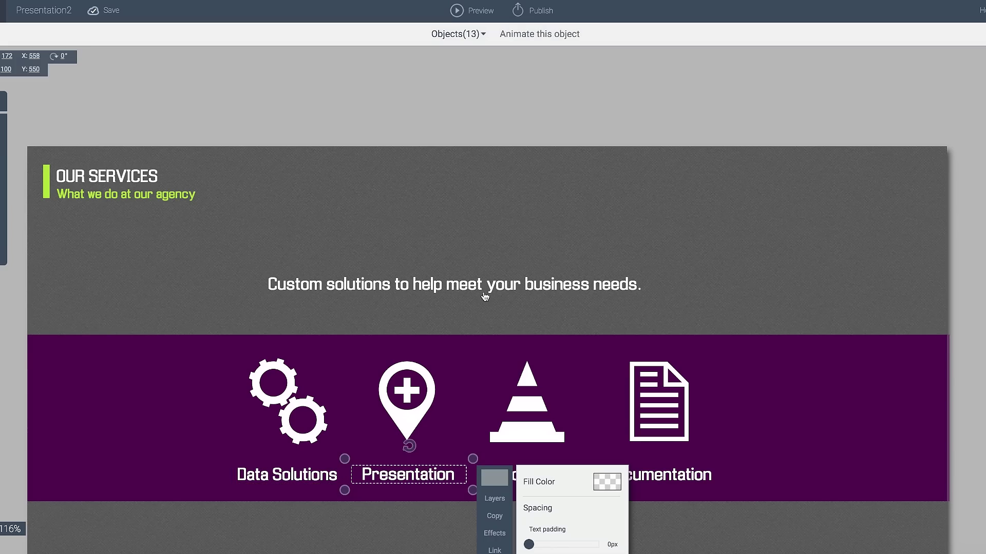
click(548, 34)
click(558, 283)
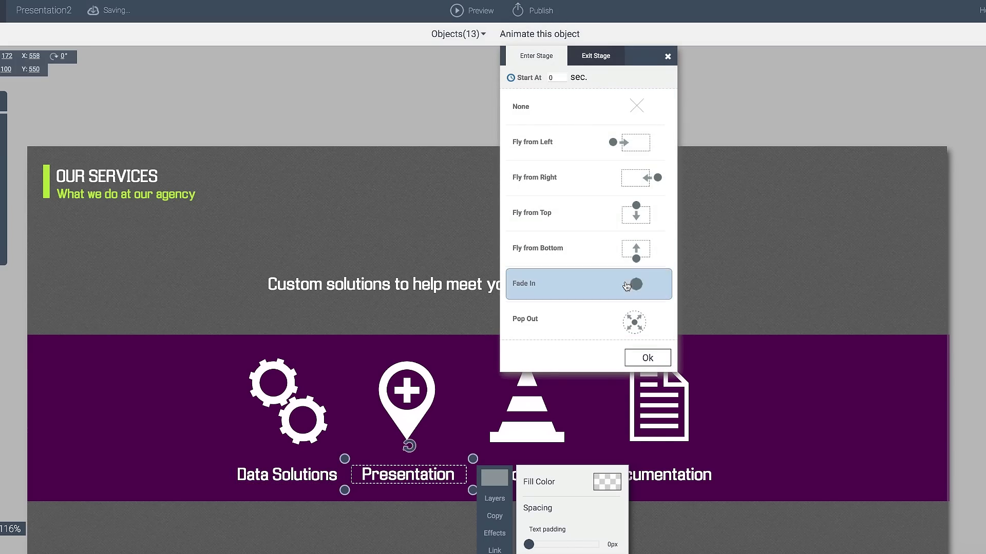
click(556, 77)
text(2.5)
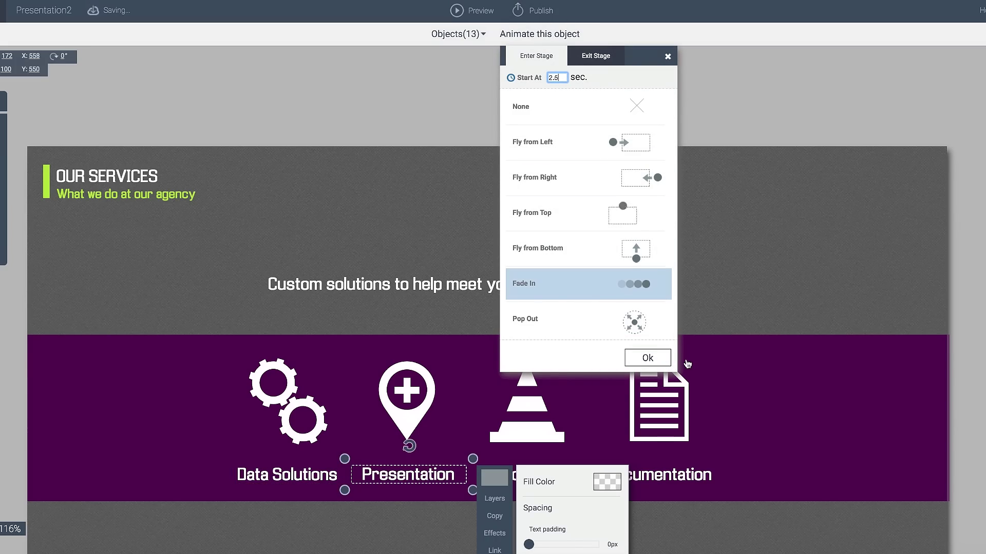
click(652, 362)
click(676, 325)
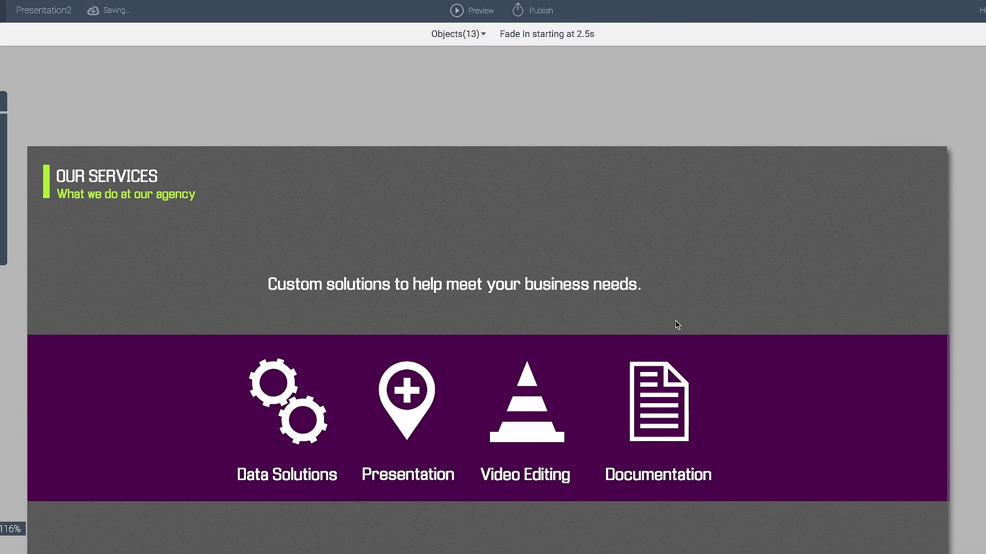
Make the Video Editing label fade in starting at 2.5 seconds
click(533, 468)
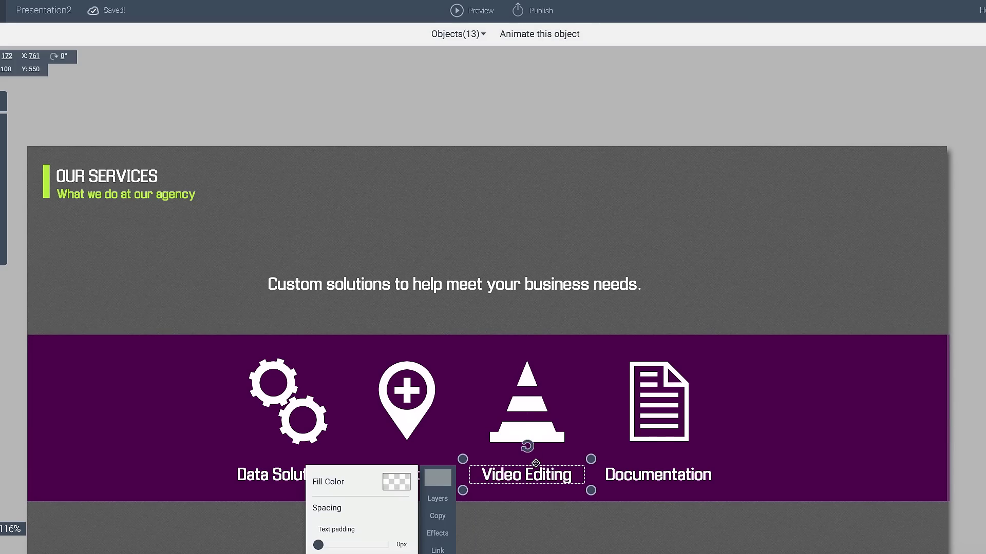
click(534, 34)
click(558, 78)
text(2)
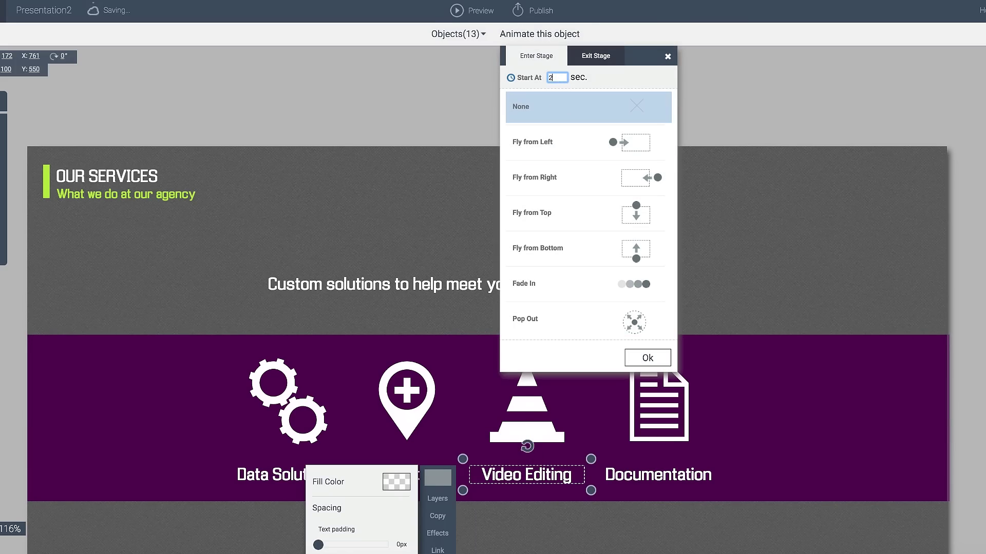
text(.5)
click(610, 284)
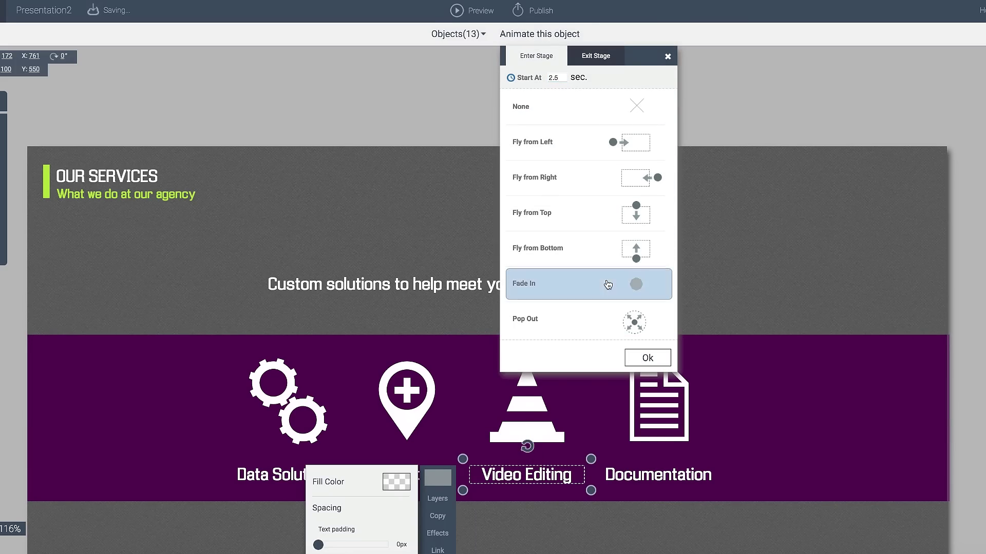
click(648, 358)
click(687, 374)
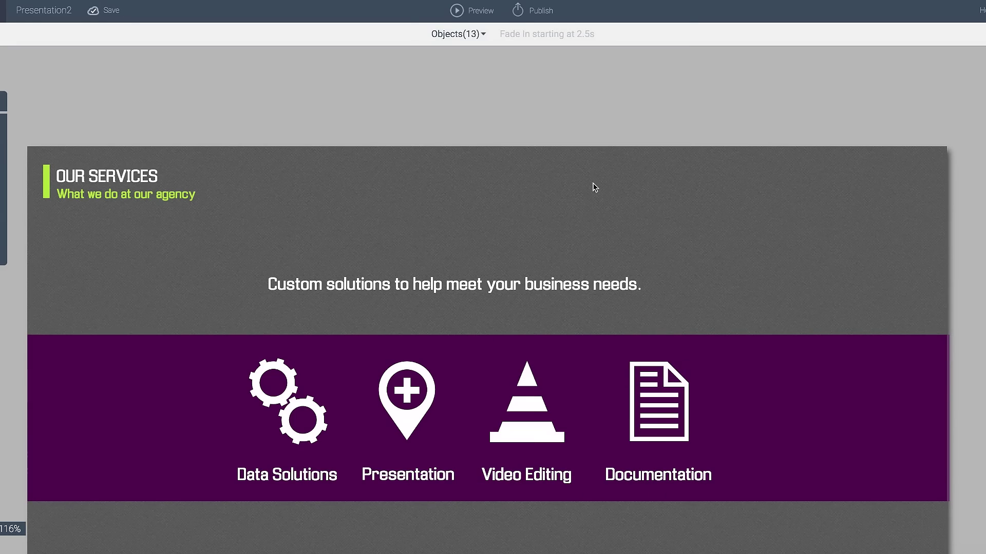
Open the Objects appearance timeline and drag the pin icon to start around 1 second
click(459, 34)
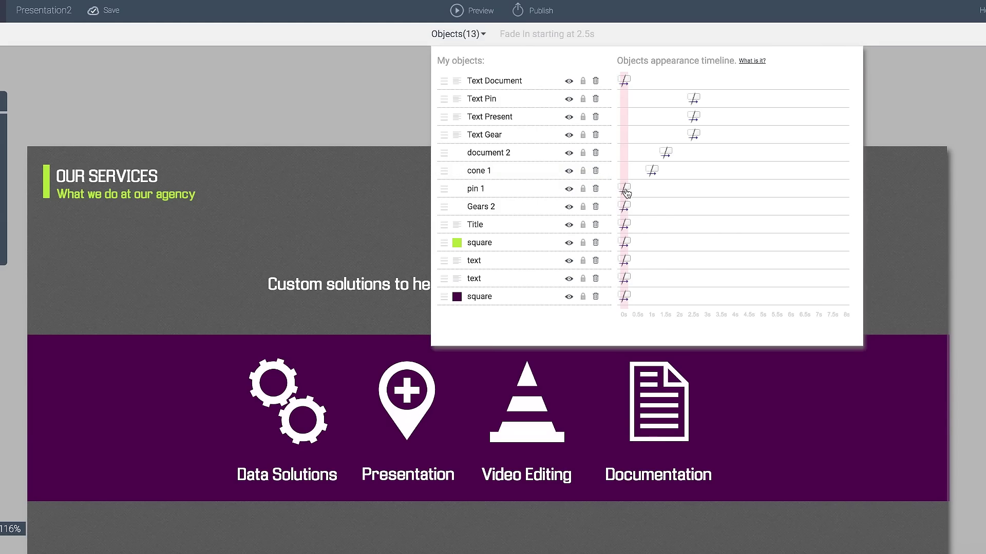
mouse_move(626, 193)
mouse_down()
mouse_move(651, 190)
mouse_move(627, 204)
mouse_move(665, 204)
mouse_up()
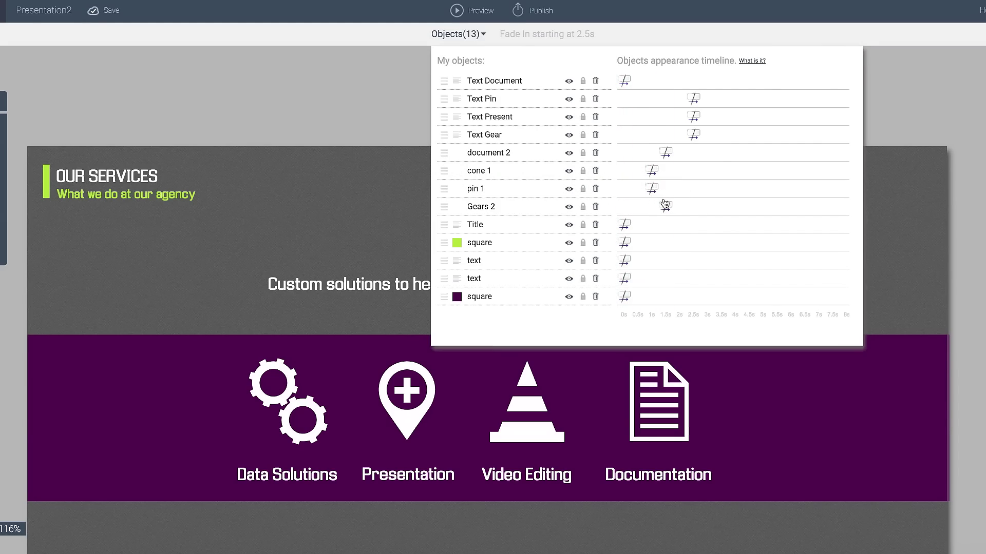
Review each icon's and label's timing, then move the Documentation label to 2.5 seconds
click(492, 208)
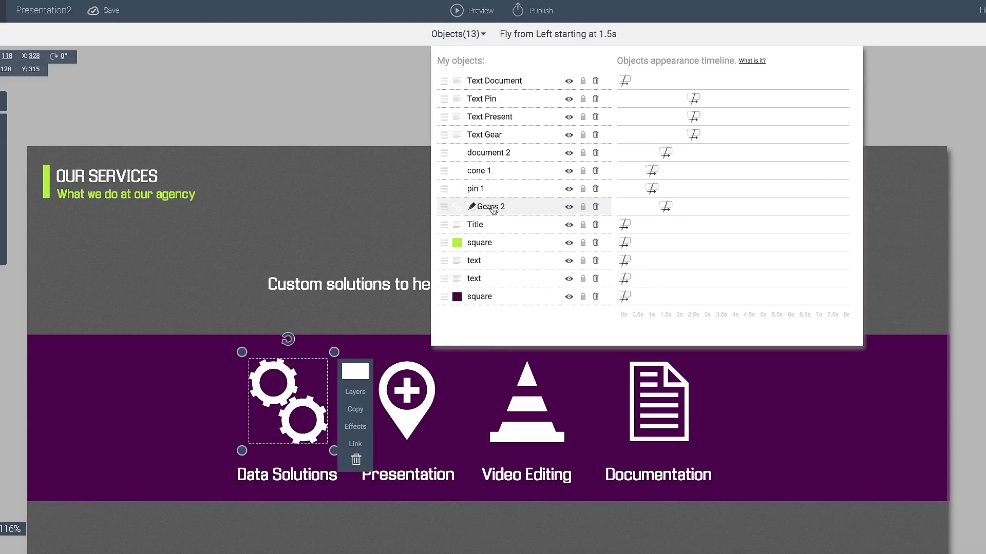
click(517, 196)
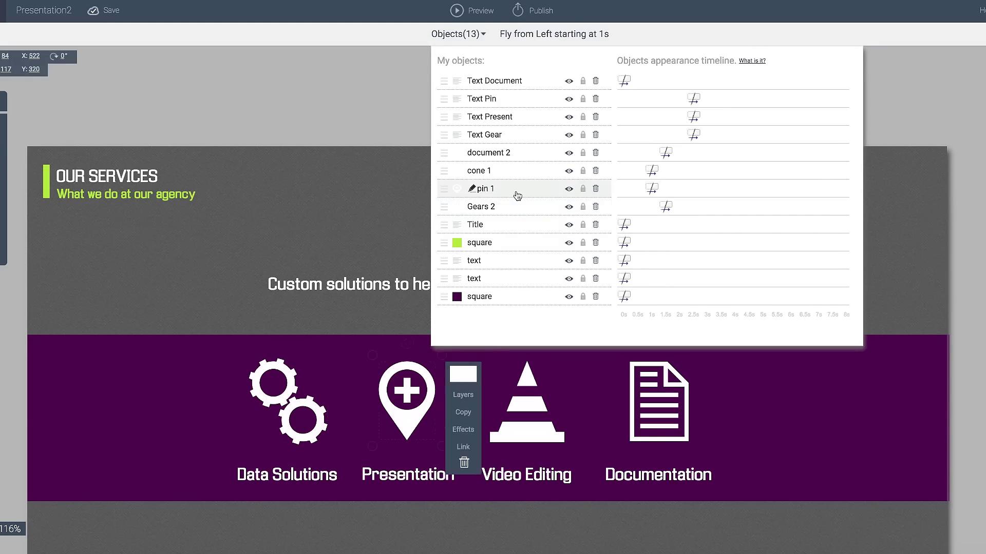
click(508, 175)
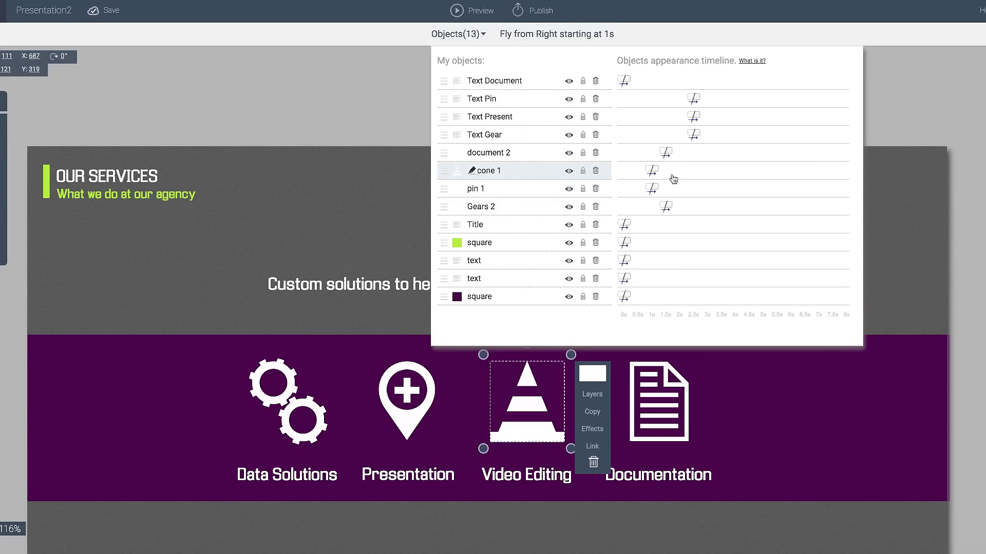
click(522, 136)
click(521, 118)
click(519, 100)
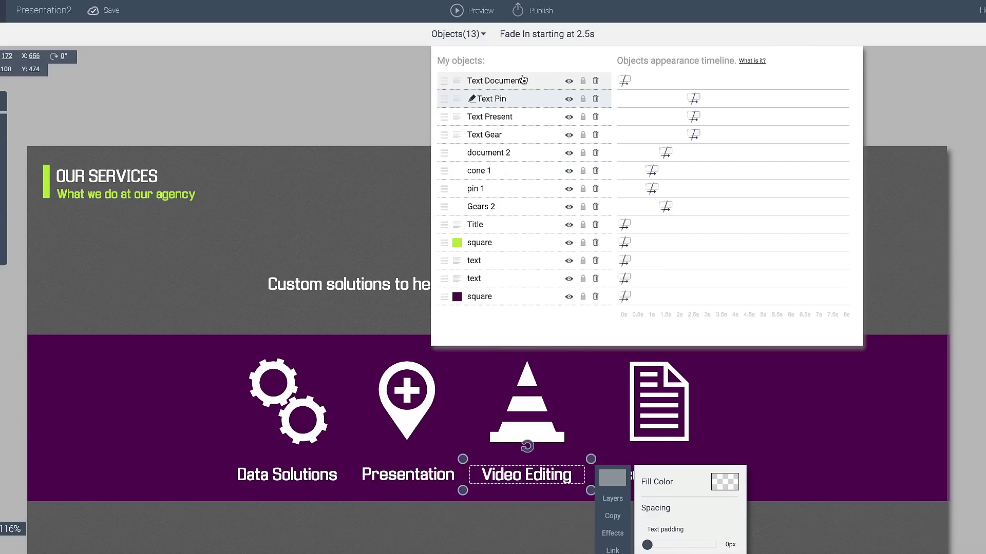
click(521, 81)
drag(625, 82, 692, 79)
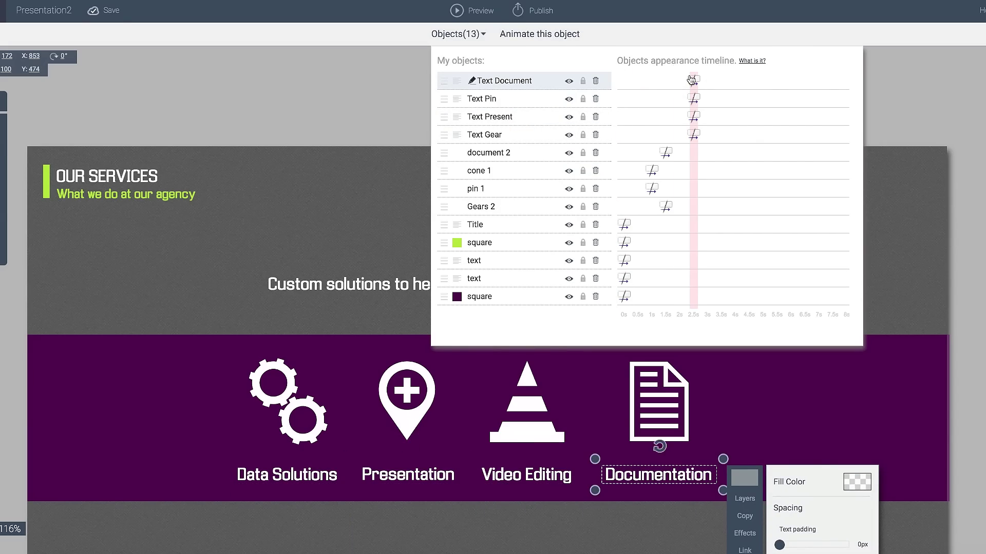
click(466, 13)
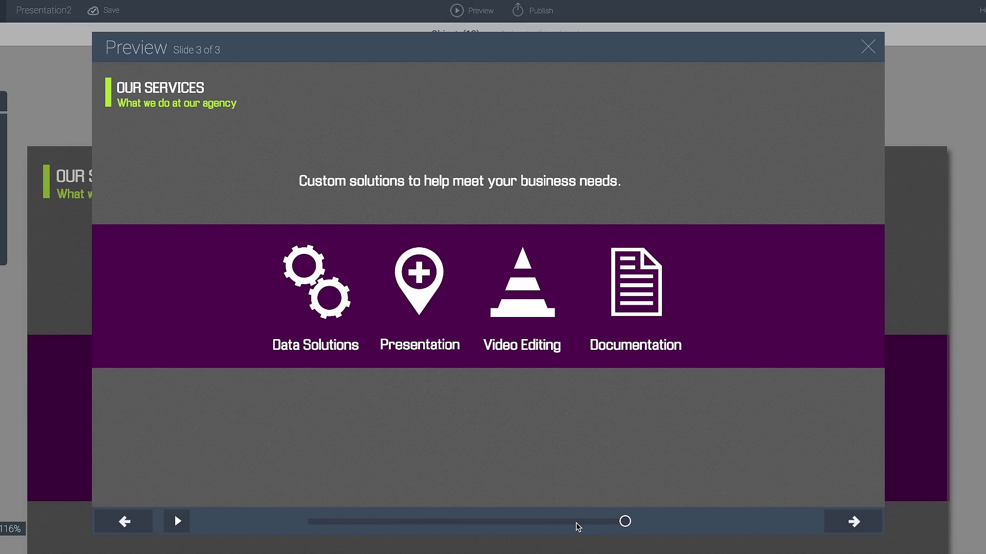
drag(625, 522, 308, 522)
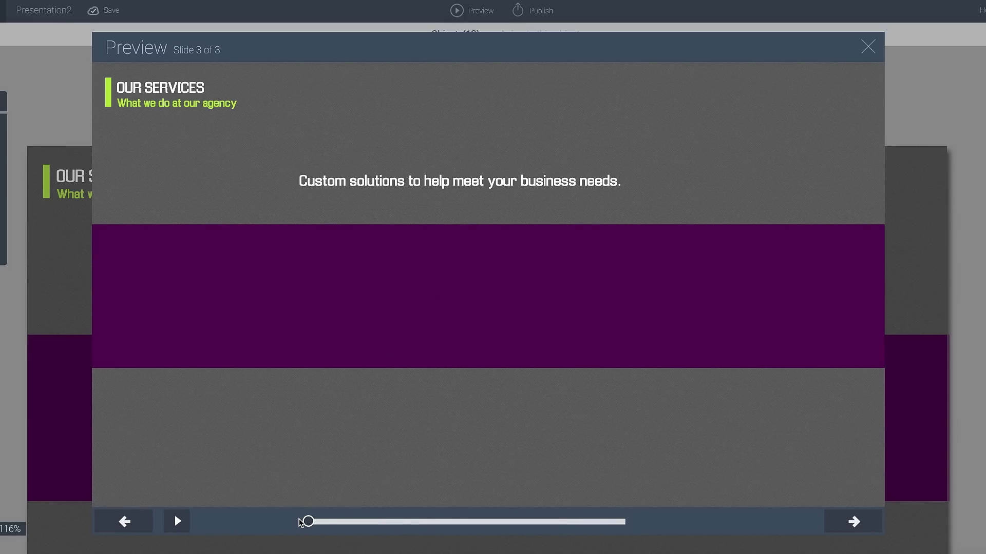
click(176, 522)
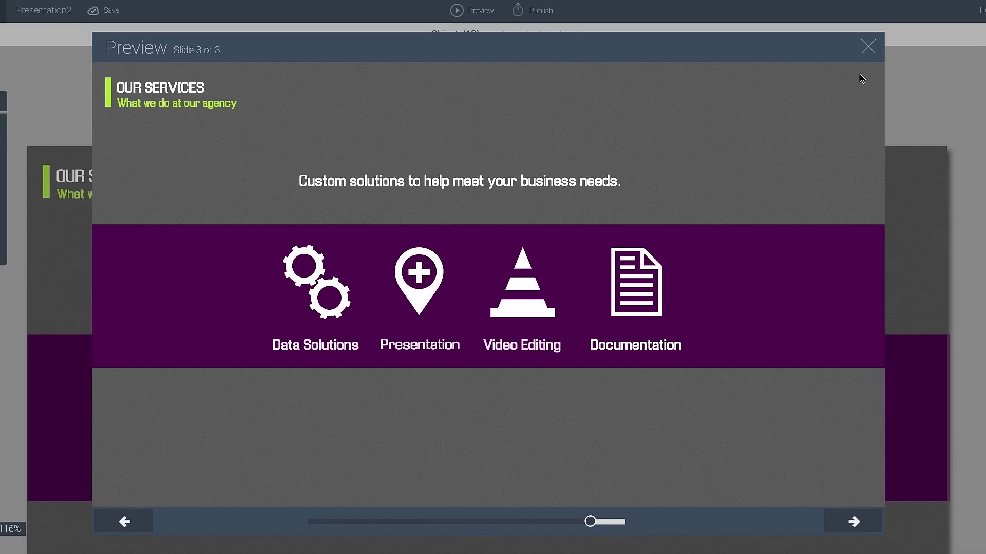
click(876, 45)
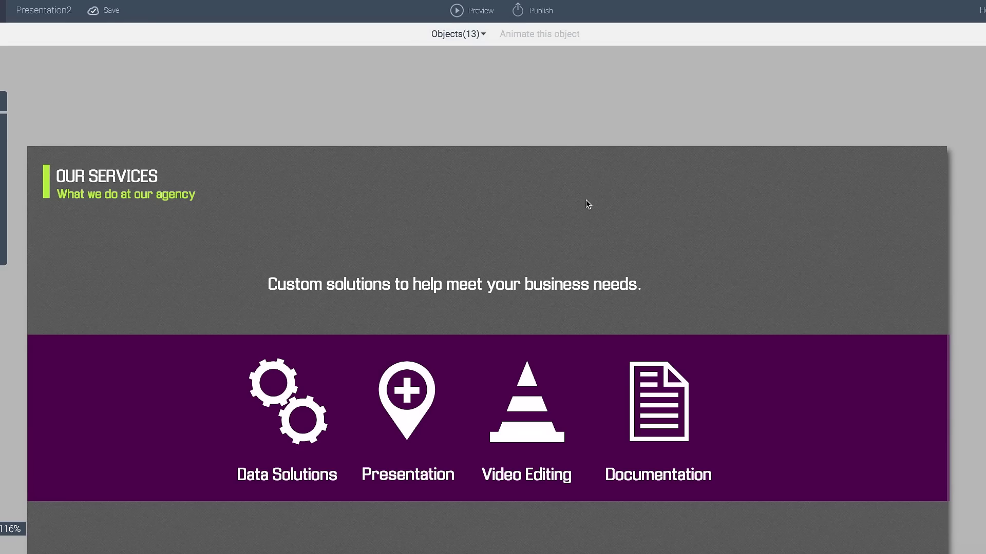
Select the Documentation icon, open the Objects timeline and adjust the document icon's start
click(641, 396)
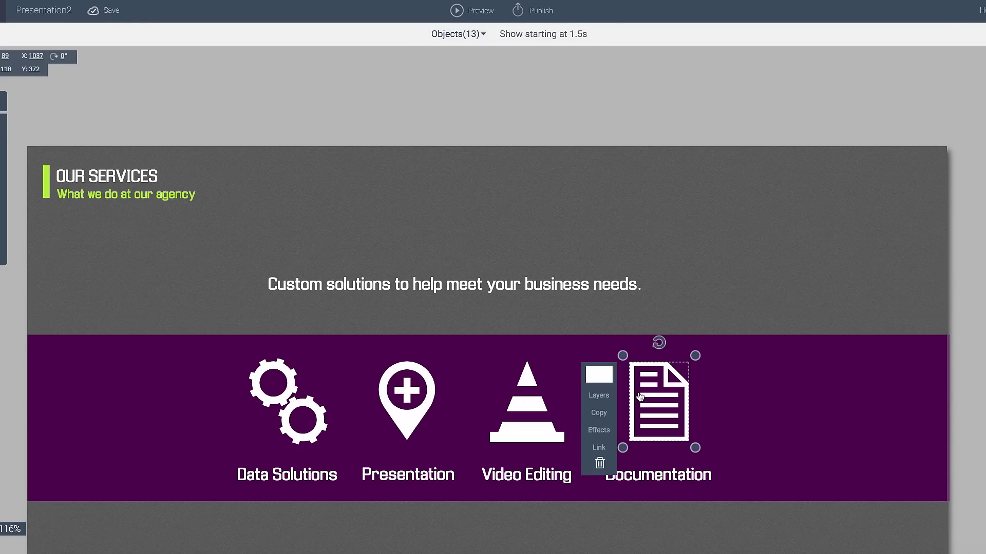
click(465, 34)
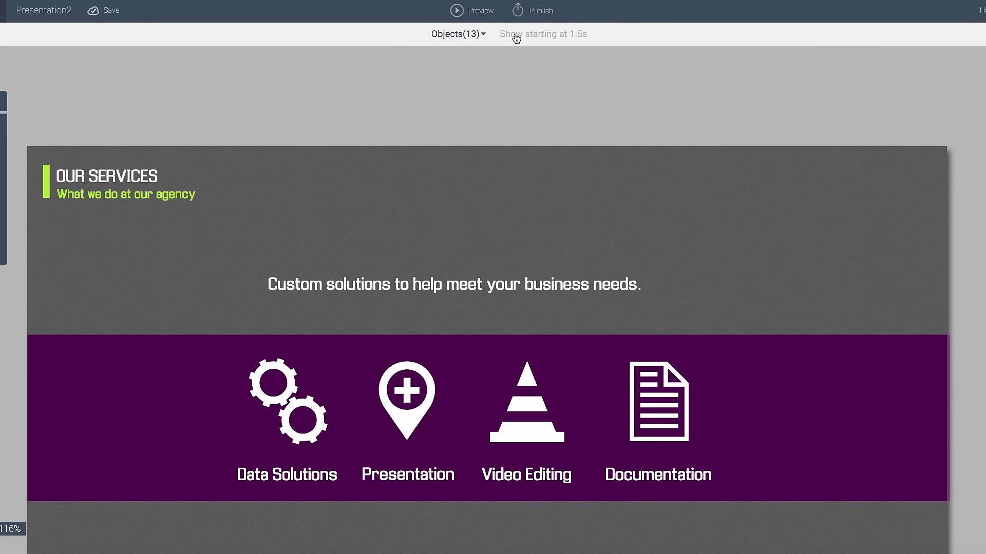
click(676, 434)
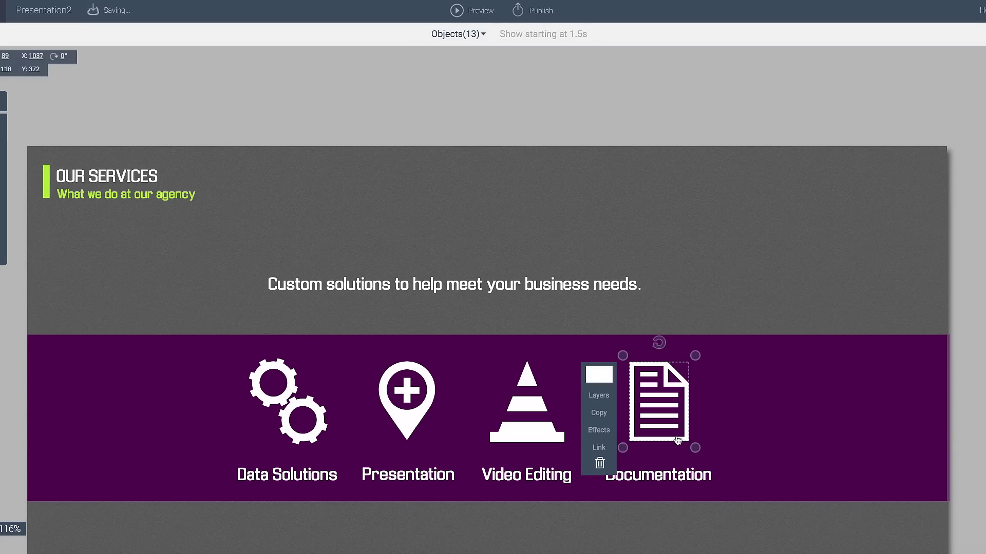
click(468, 34)
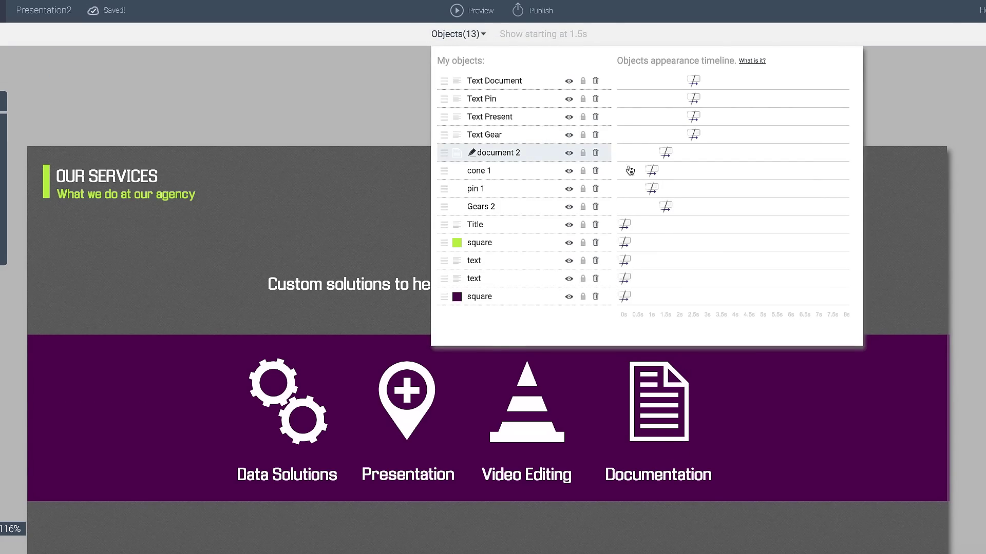
click(665, 157)
drag(659, 156, 662, 156)
Move the cone and pin icons to 0.5s, the document icon to 1s, and the labels to 2s
mouse_move(653, 171)
mouse_down()
mouse_move(640, 171)
mouse_move(653, 208)
mouse_up()
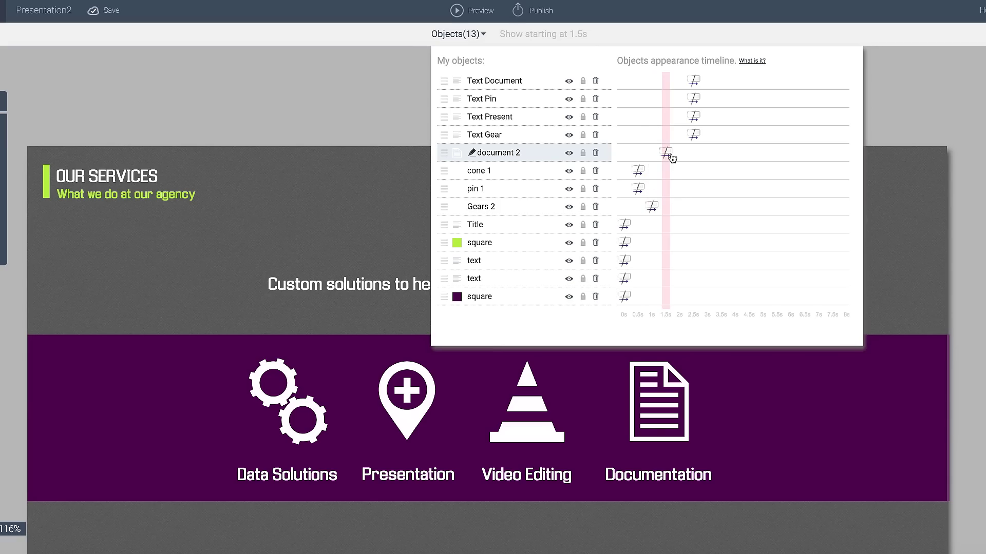
mouse_move(672, 158)
mouse_down()
mouse_move(653, 153)
mouse_move(693, 137)
mouse_move(667, 136)
mouse_move(691, 122)
mouse_move(681, 121)
mouse_up()
mouse_move(692, 77)
mouse_down()
mouse_move(664, 77)
mouse_move(680, 86)
mouse_up()
click(482, 32)
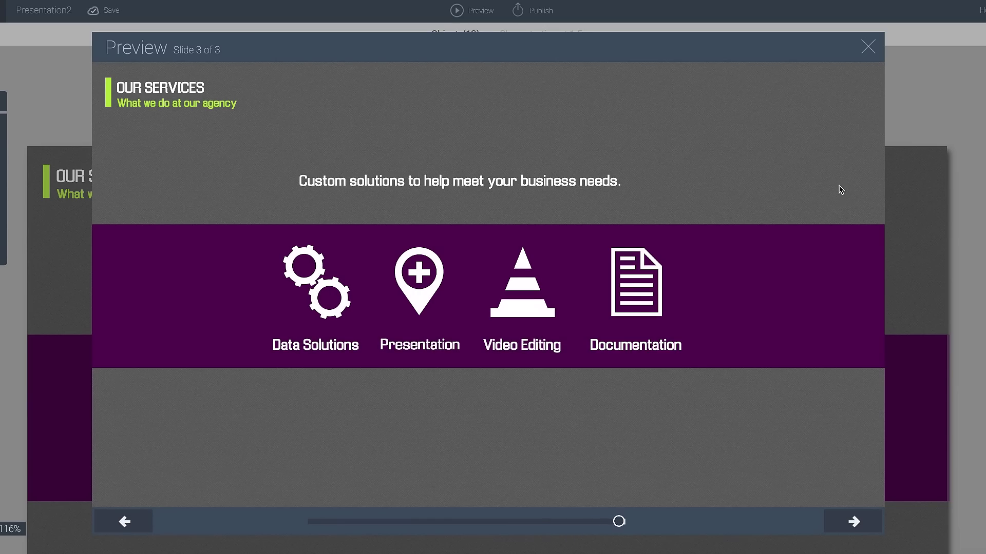
click(869, 51)
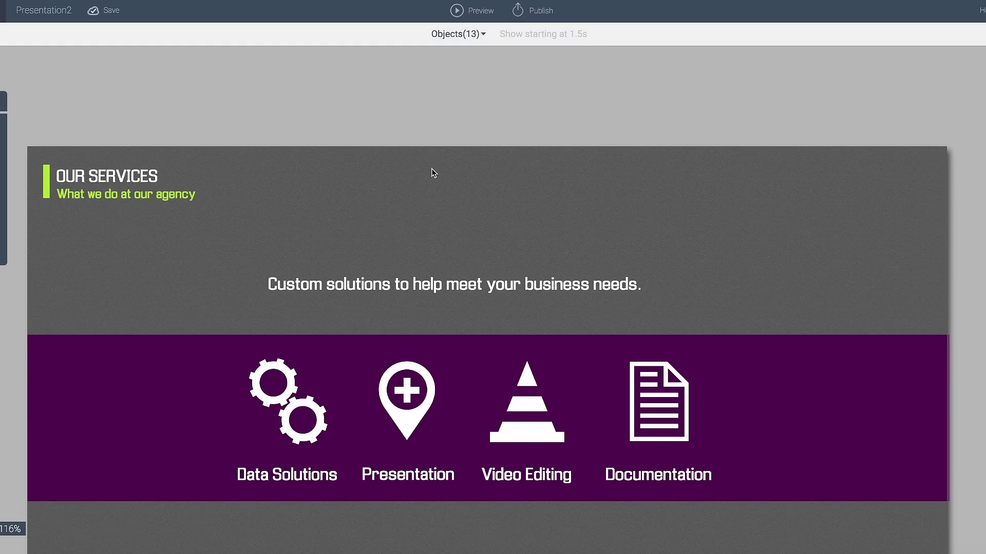
click(445, 284)
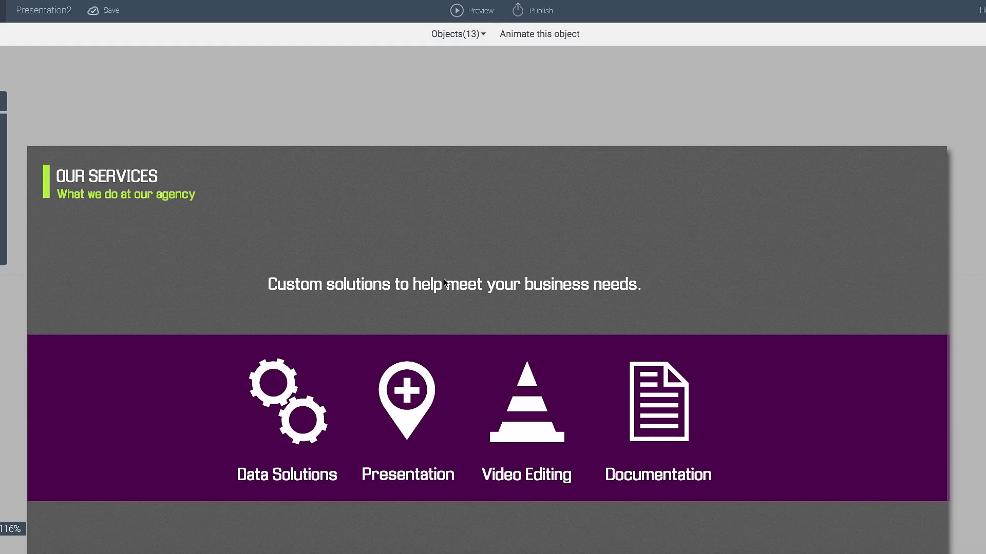
Make the tagline fly in from the top starting at 1 second
click(516, 37)
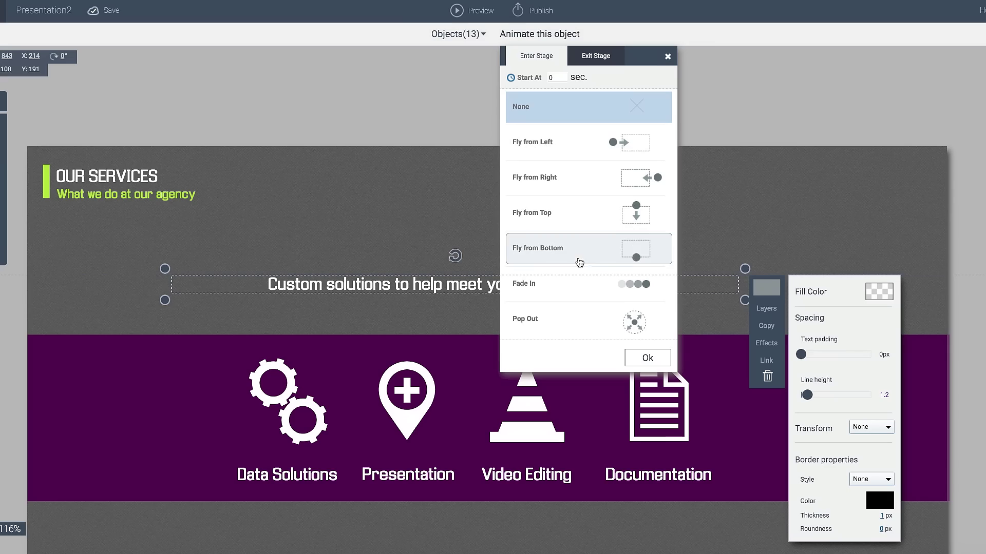
click(602, 216)
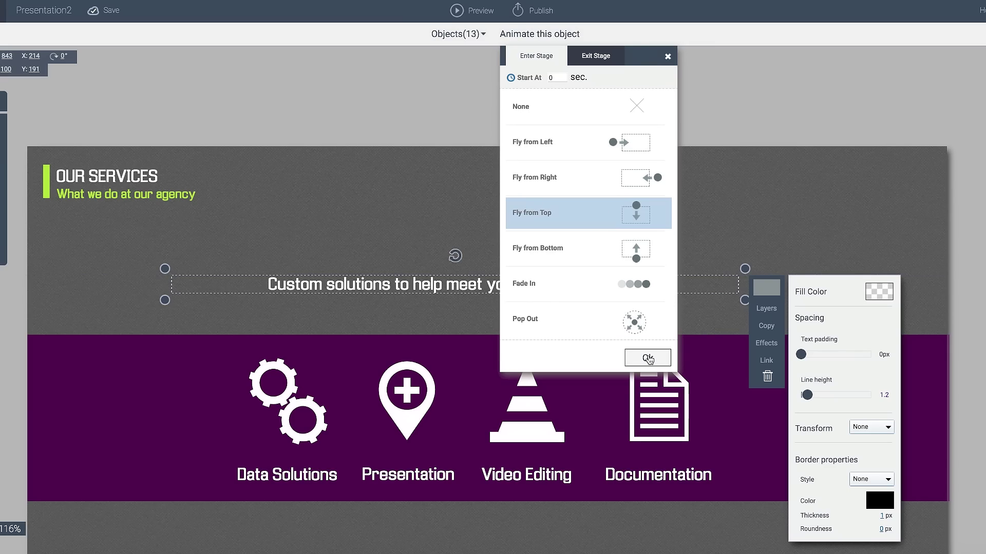
click(544, 79)
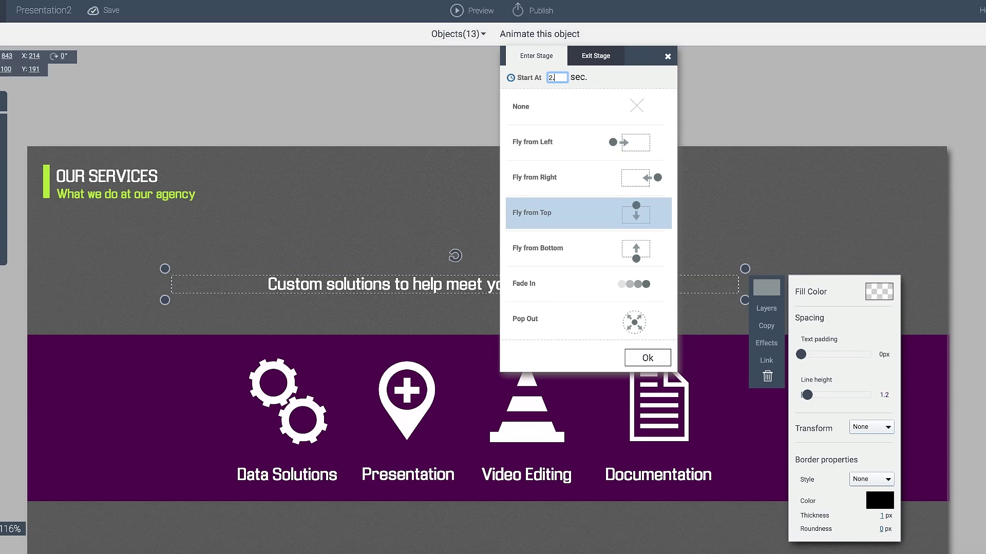
text(1)
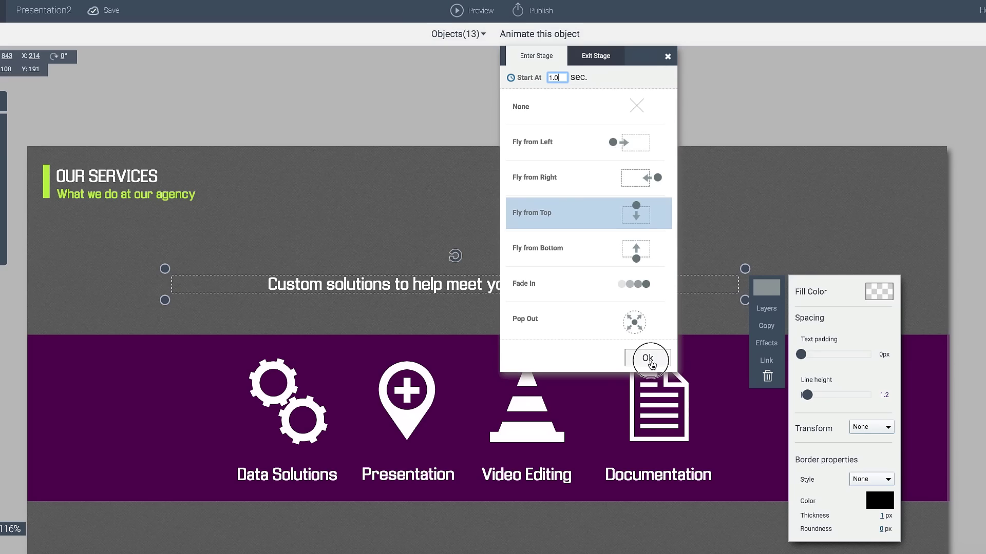
click(647, 358)
click(380, 207)
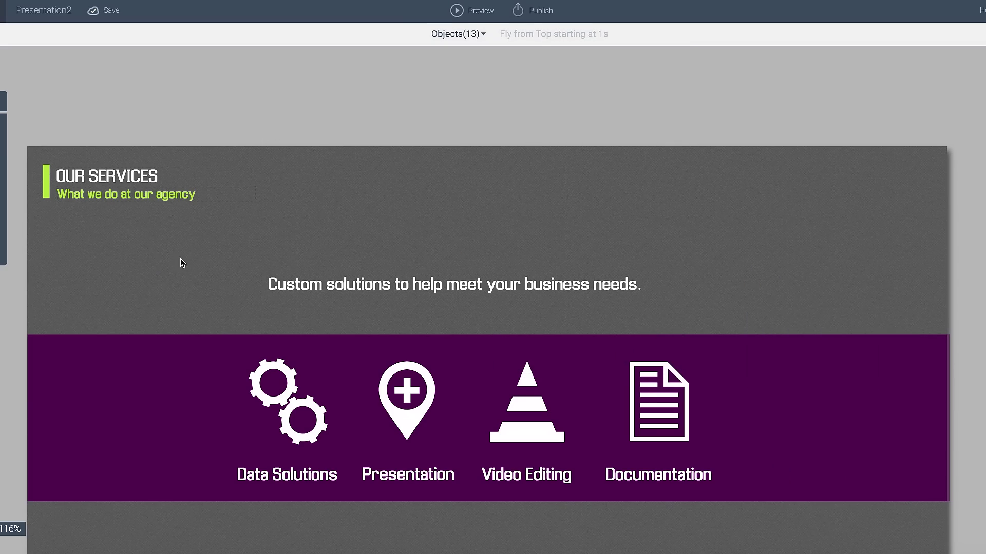
Make the OUR SERVICES heading fade in at 0 seconds
click(92, 173)
click(529, 35)
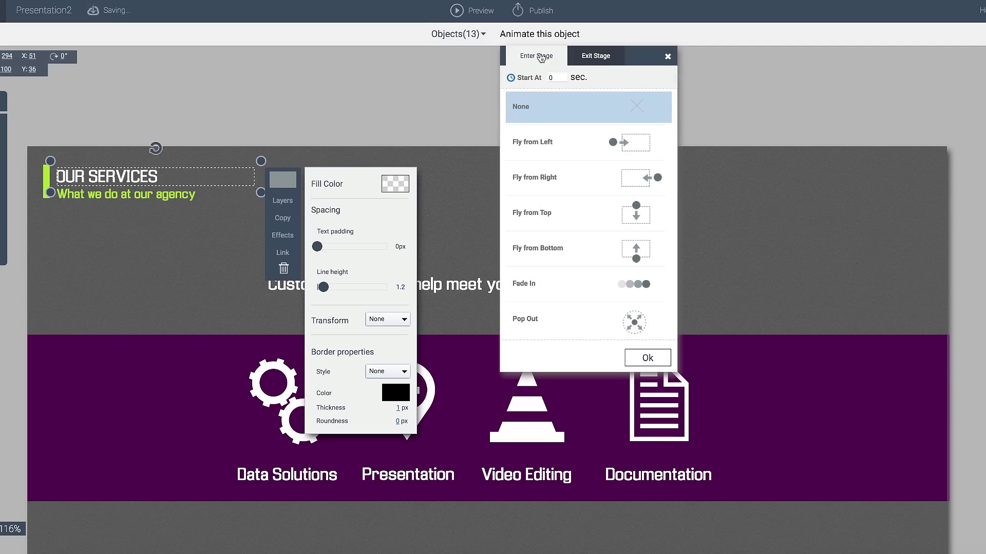
click(600, 283)
click(646, 358)
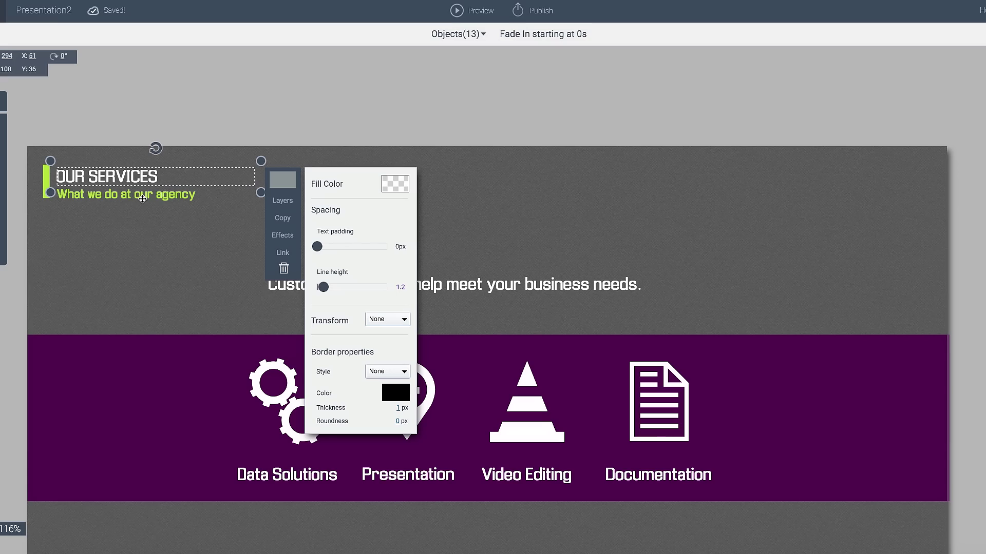
click(103, 247)
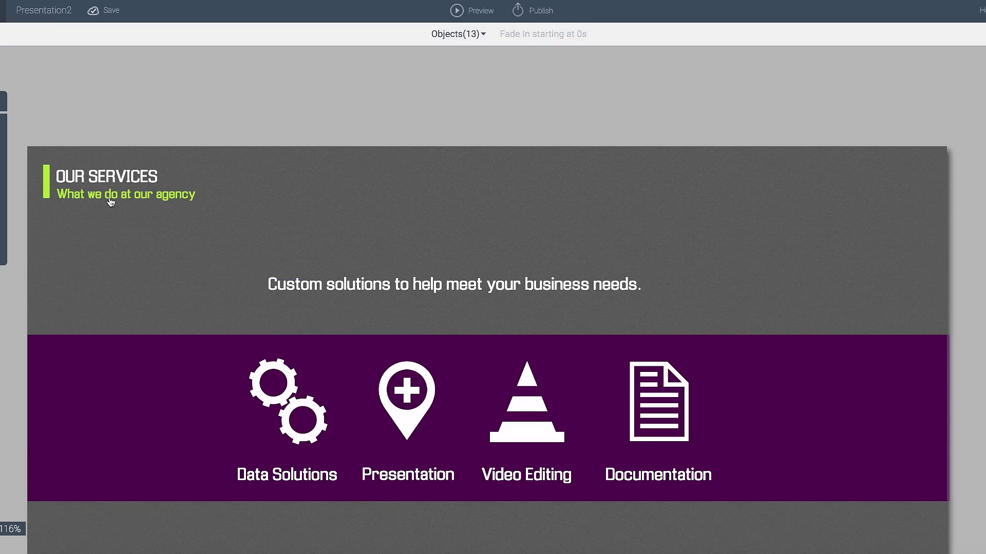
Make the 'What we do at our agency' subtitle fly in from the right at 1.5 seconds
click(111, 200)
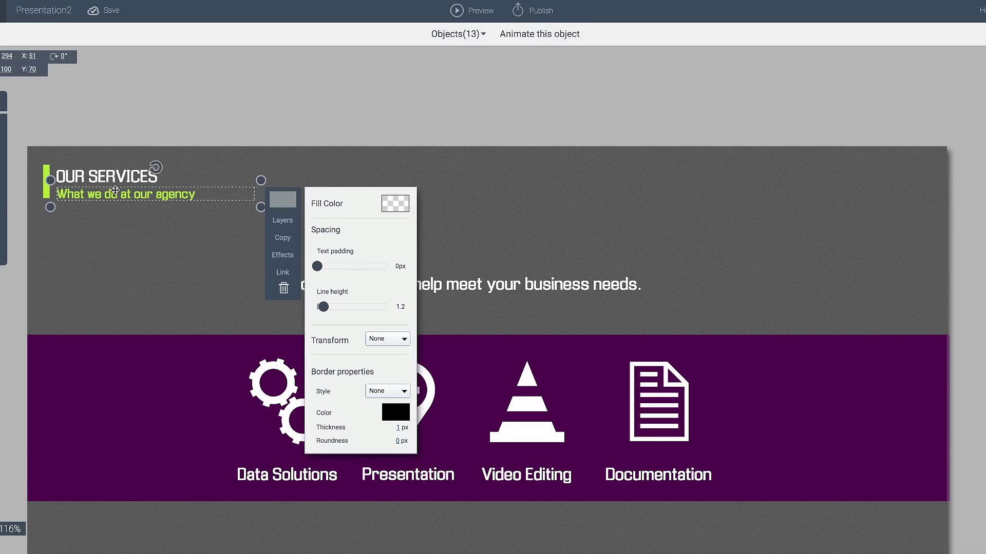
click(531, 35)
click(633, 179)
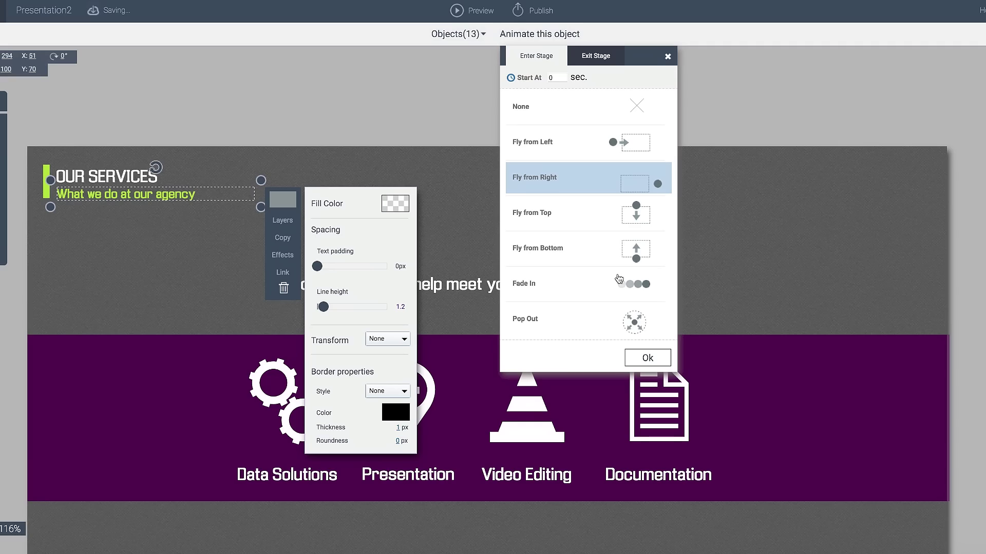
click(555, 78)
key(BackSpace)
text(5)
click(646, 360)
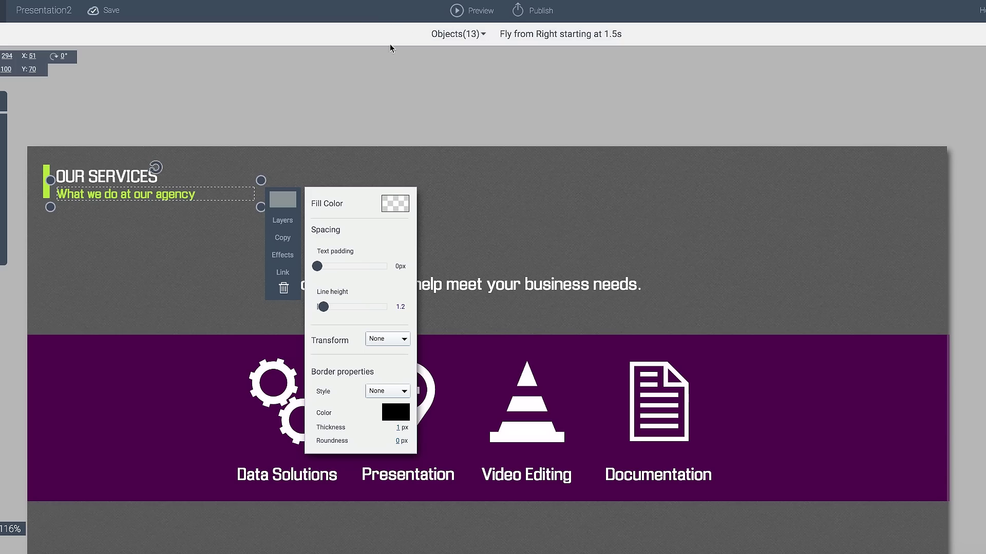
click(401, 91)
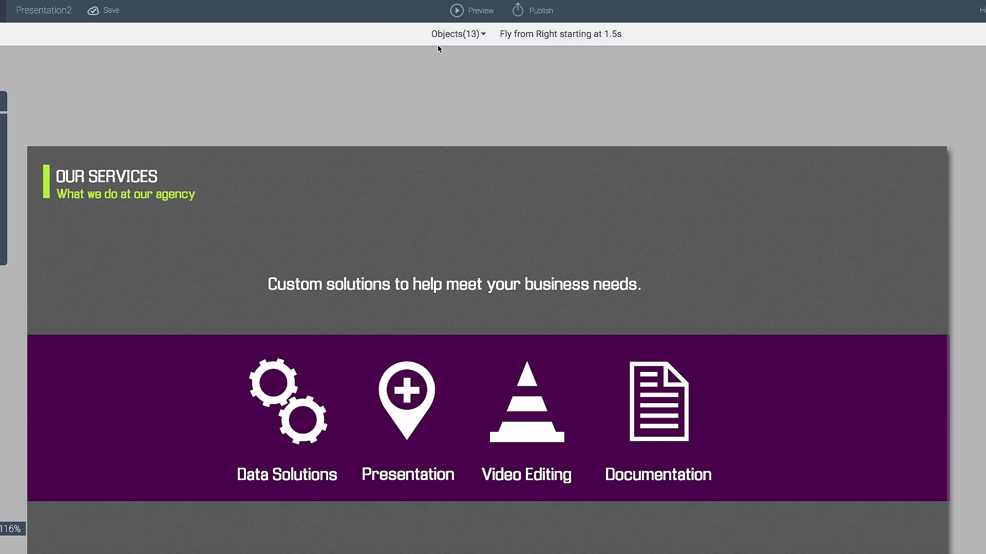
Preview the Services slide's animations, then switch to the Meet Our Team slide
click(467, 15)
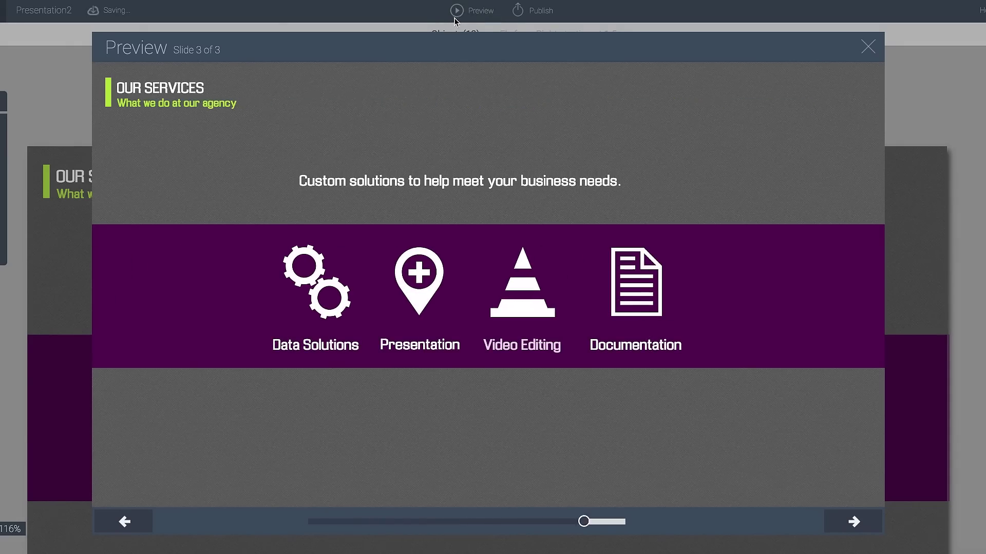
click(868, 47)
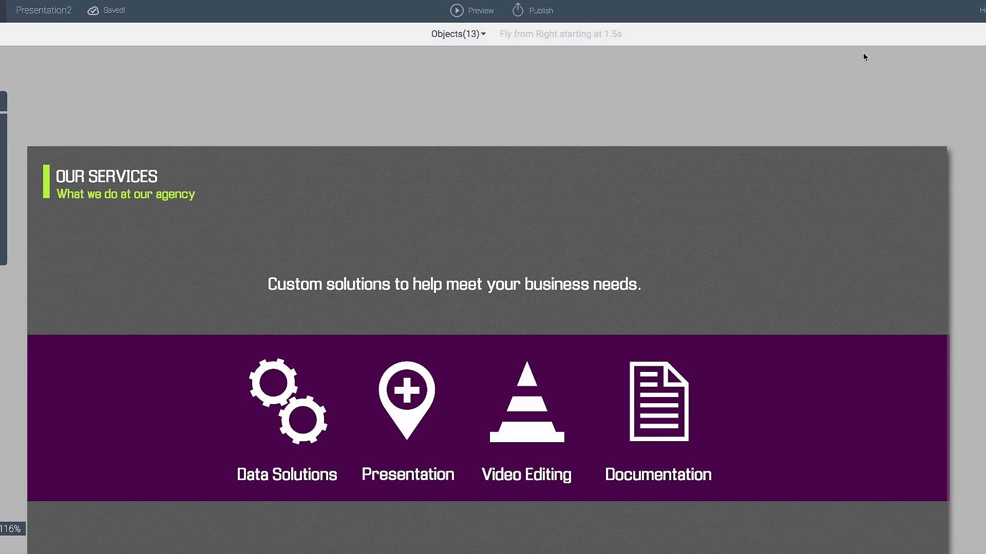
scroll(830, 284, down, 2)
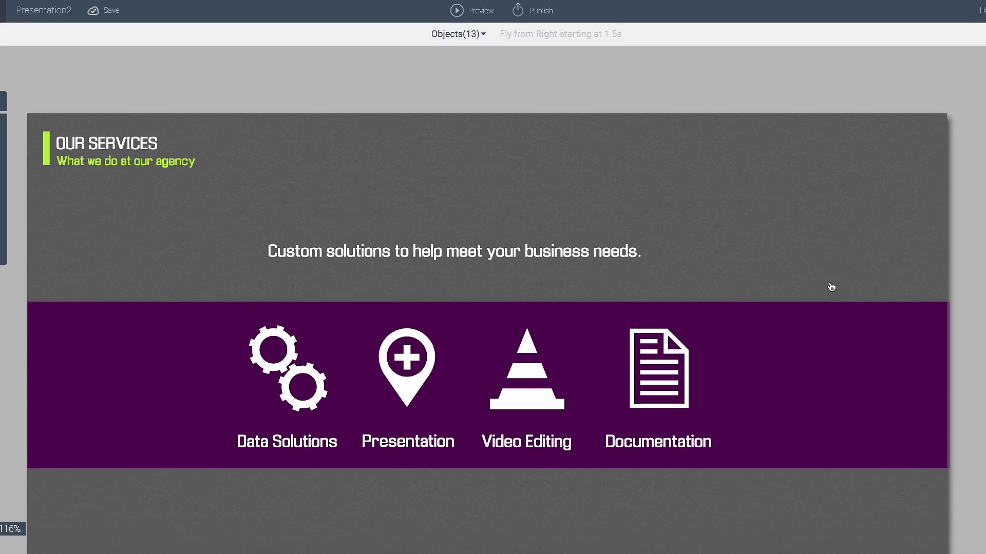
scroll(829, 284, up, 1)
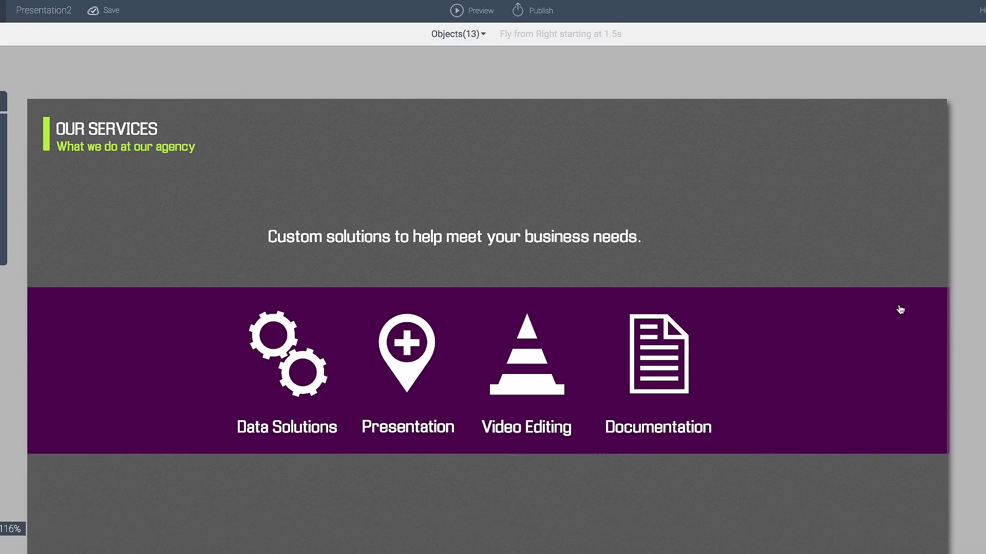
mouse_move(962, 119)
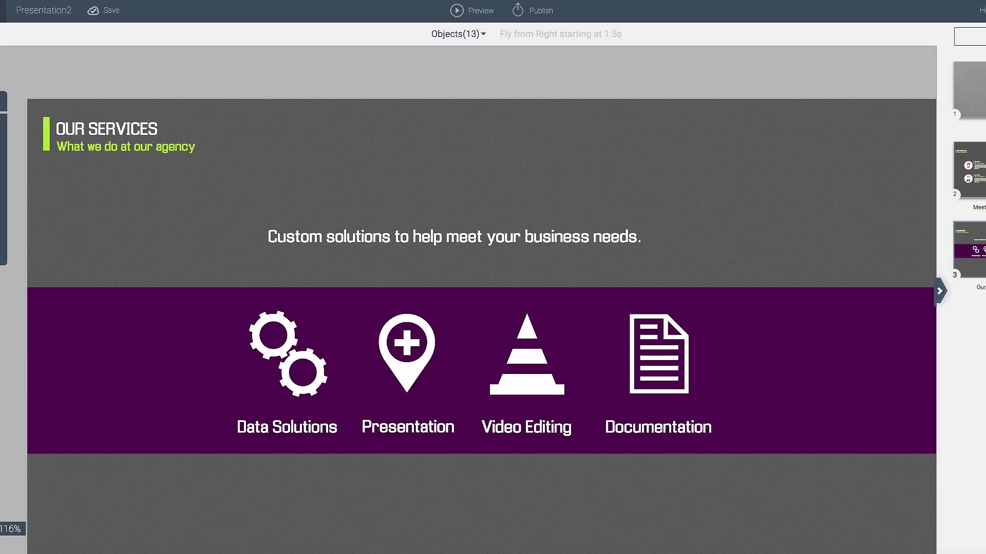
click(964, 158)
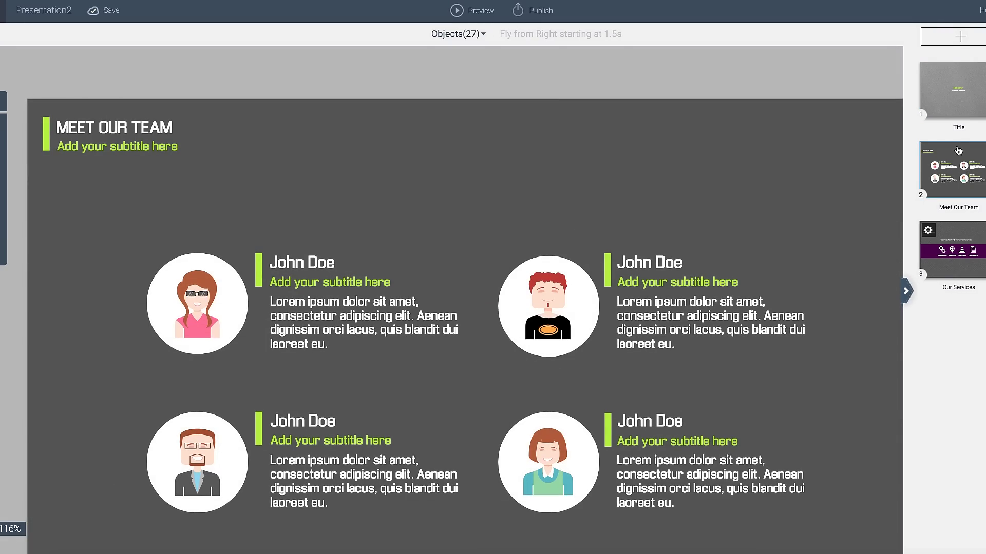
Set the Title slide's transition to Scroll and apply it to all three slides
key(Down)
click(957, 104)
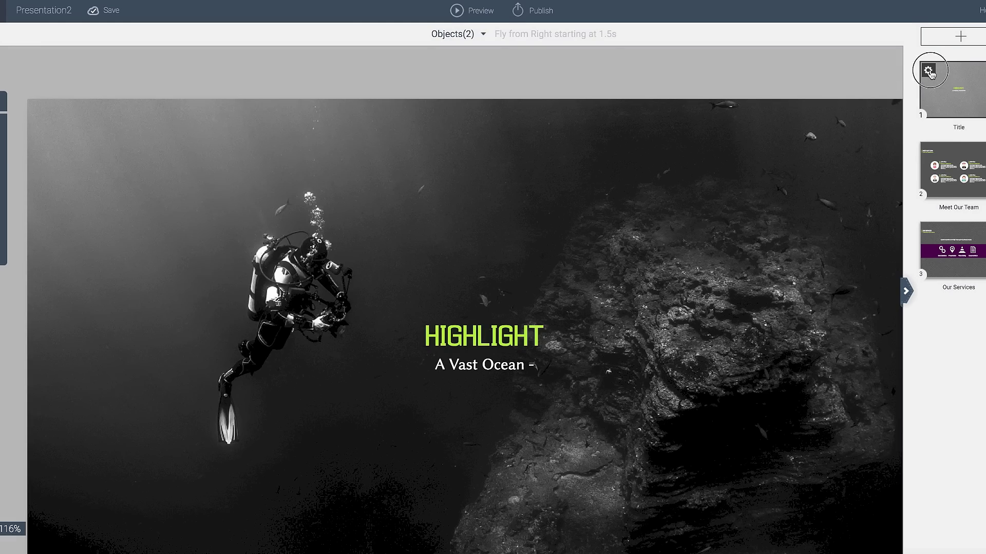
click(927, 70)
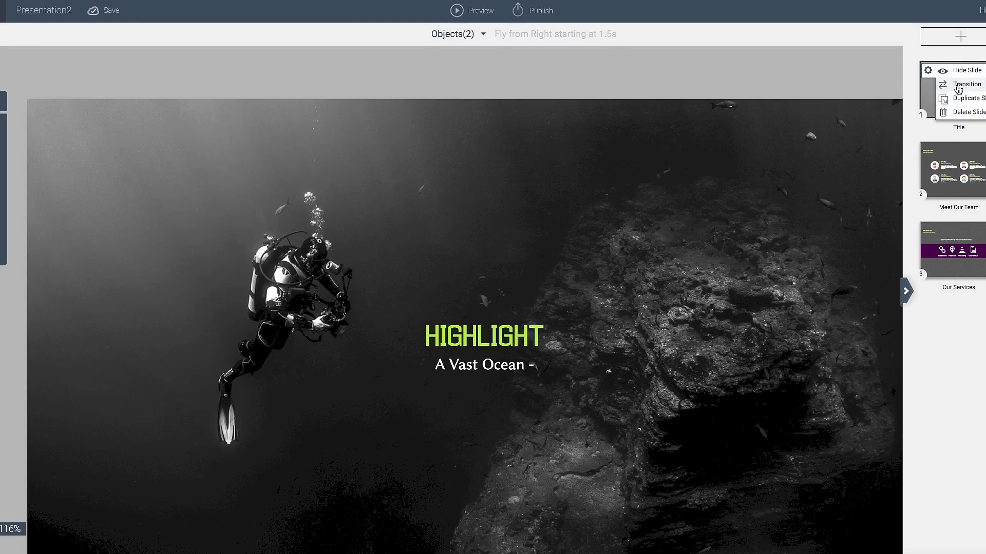
click(953, 85)
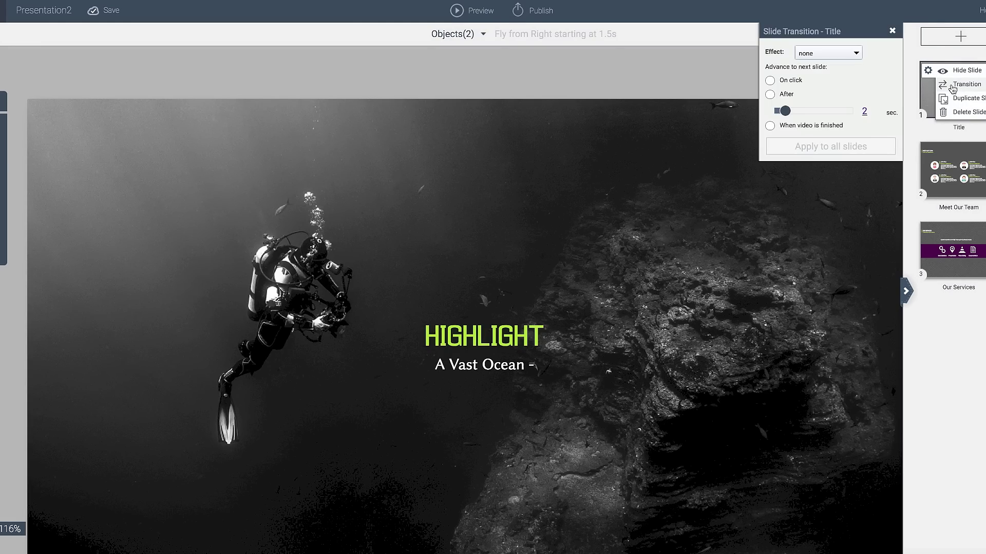
click(833, 54)
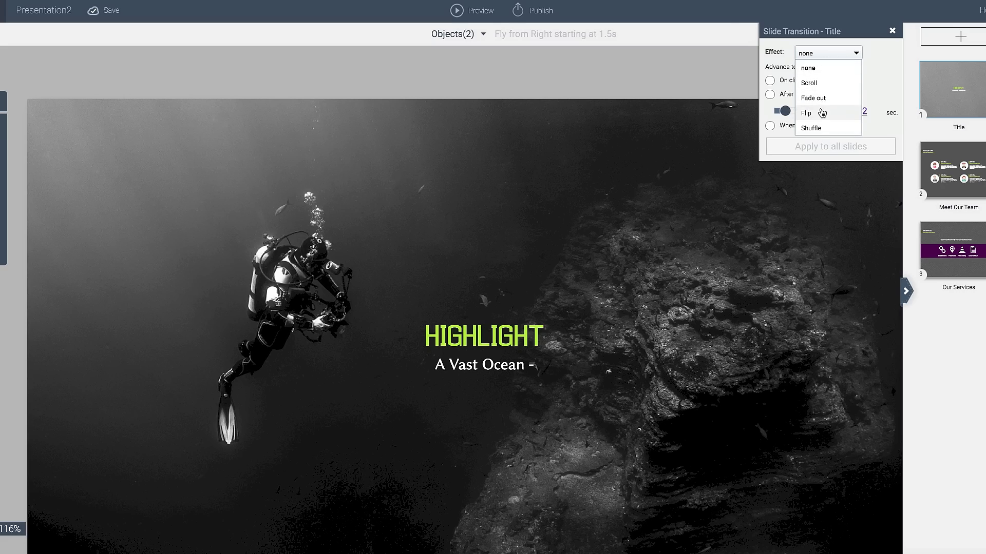
click(822, 83)
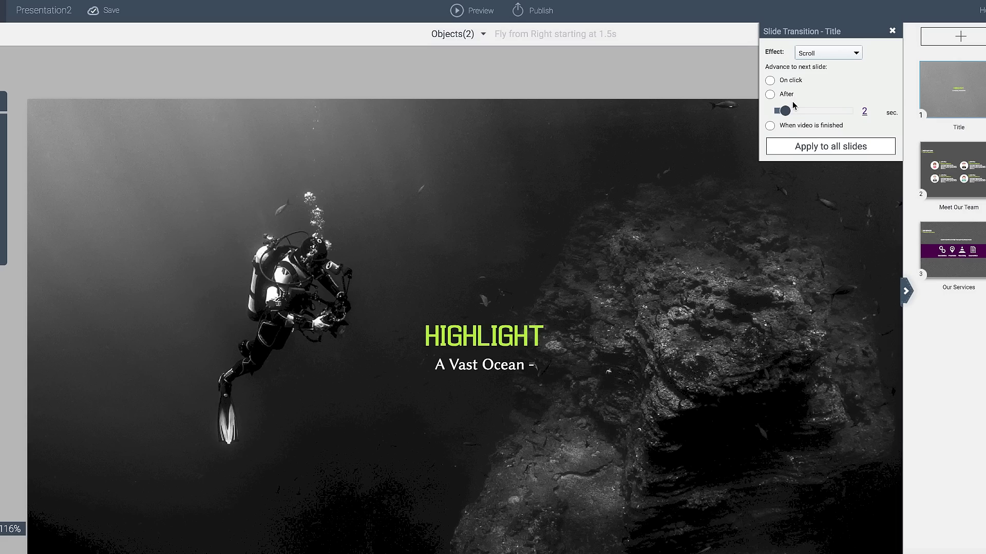
click(815, 149)
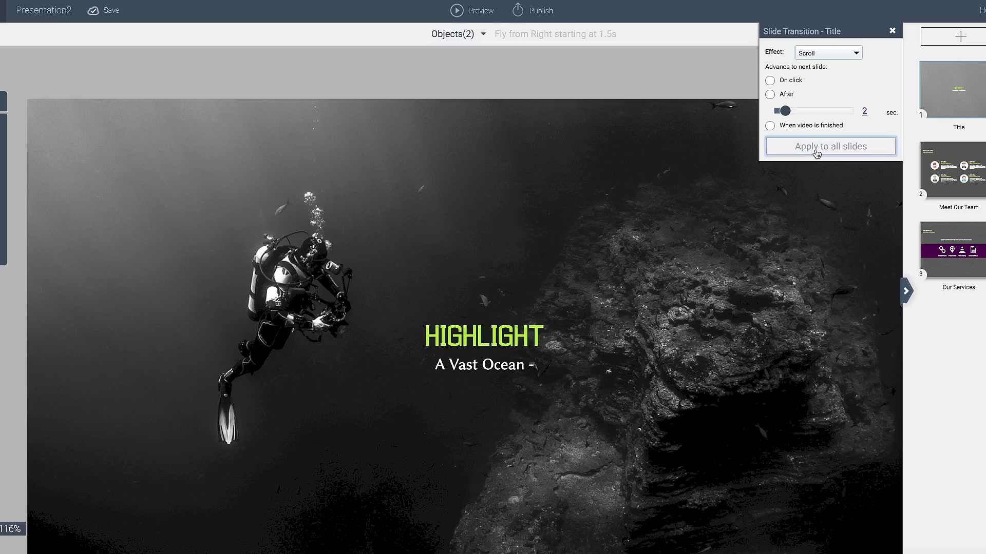
click(663, 79)
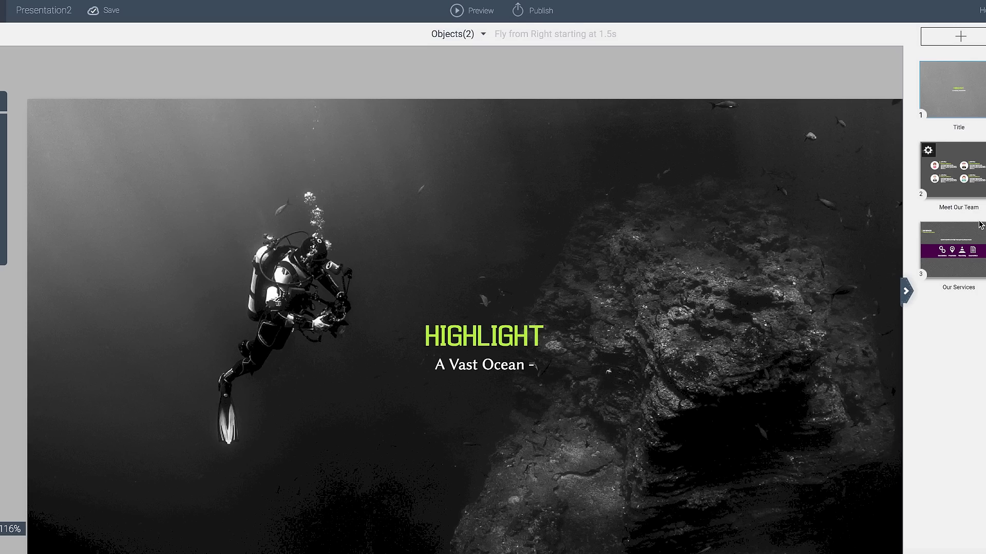
click(470, 11)
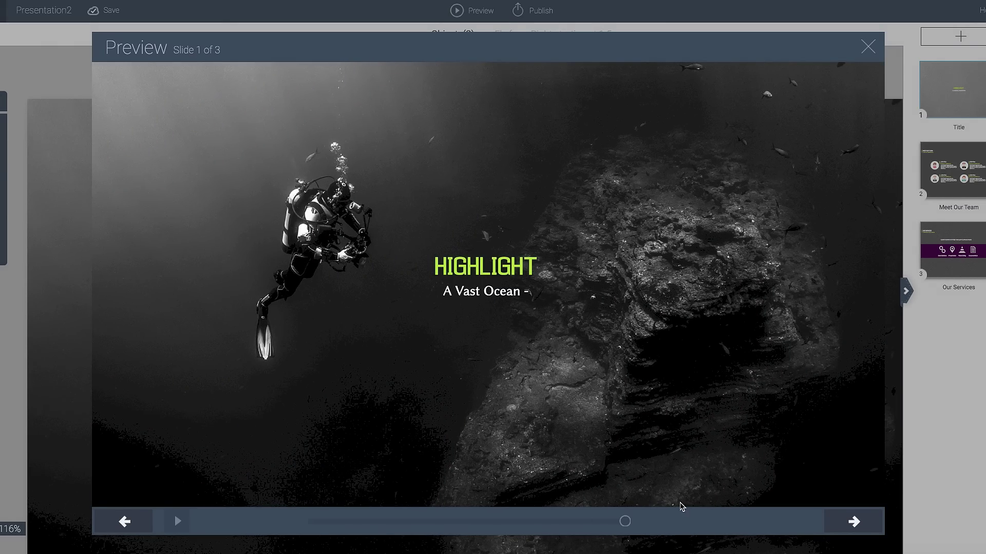
click(840, 529)
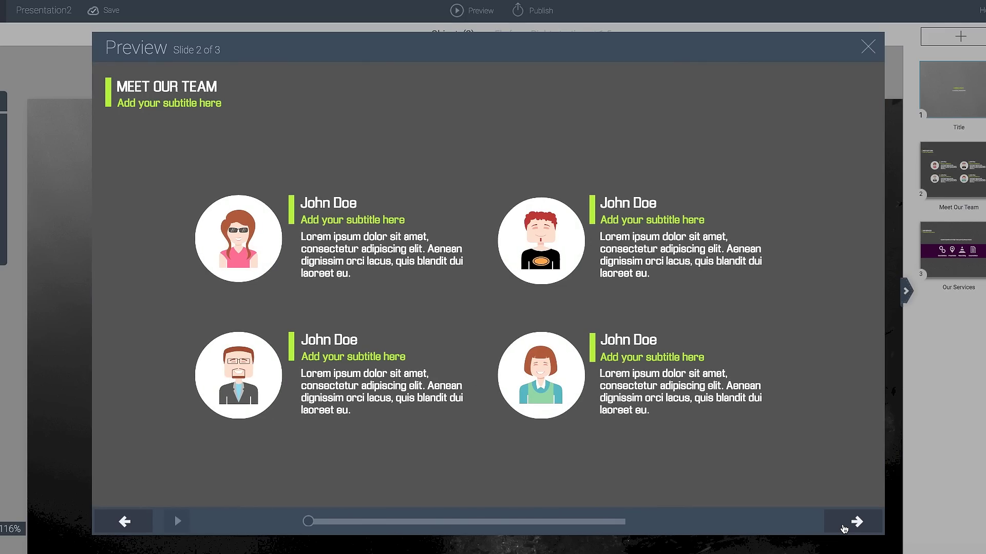
click(844, 528)
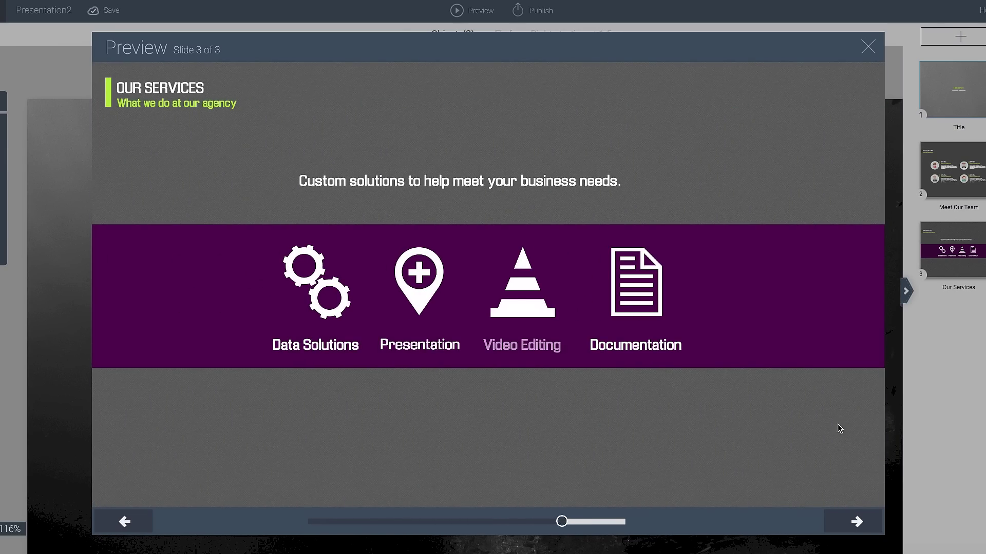
click(868, 50)
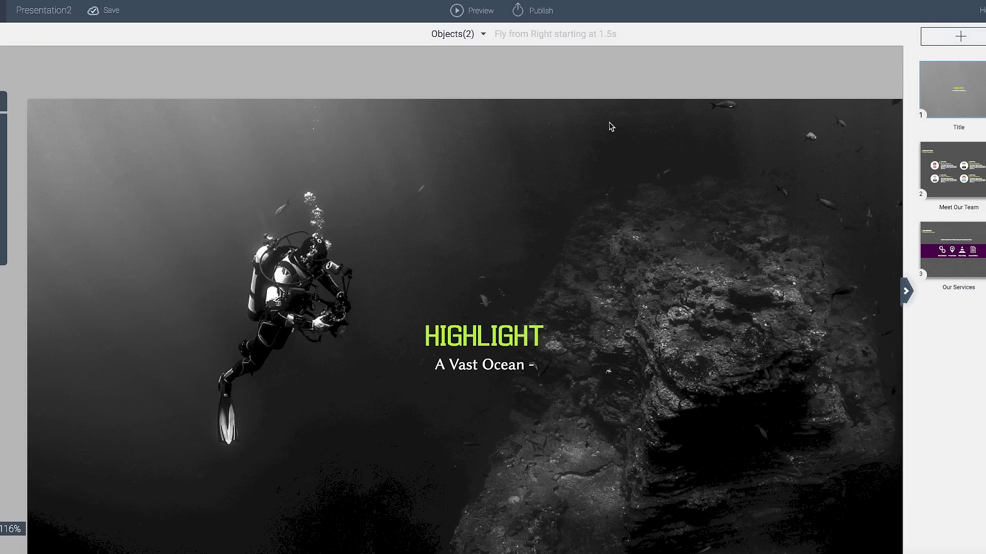